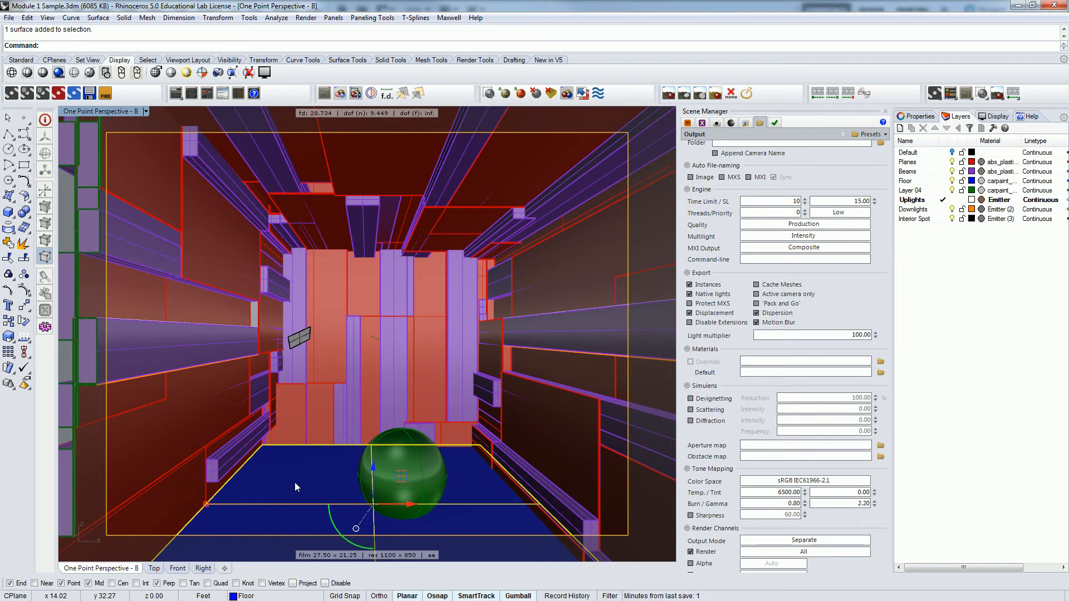
# Apply the carpaint_grey material to Layer 04.
pyautogui.moveTo(1018, 140); pyautogui.dragTo(1054, 141)
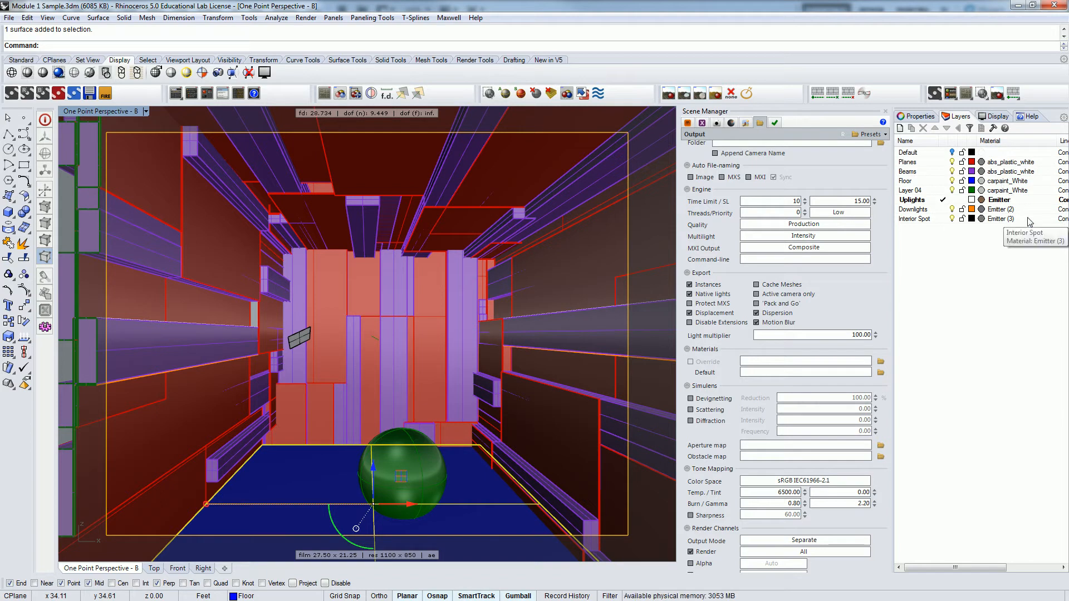
pyautogui.click(993, 190)
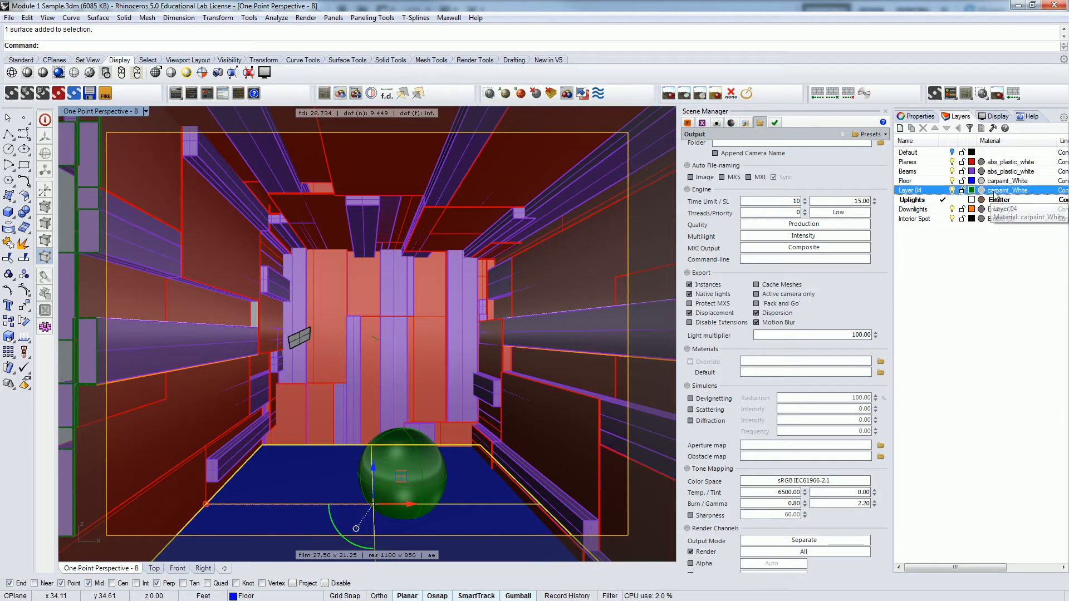
pyautogui.click(993, 191)
pyautogui.click(789, 154)
pyautogui.click(688, 123)
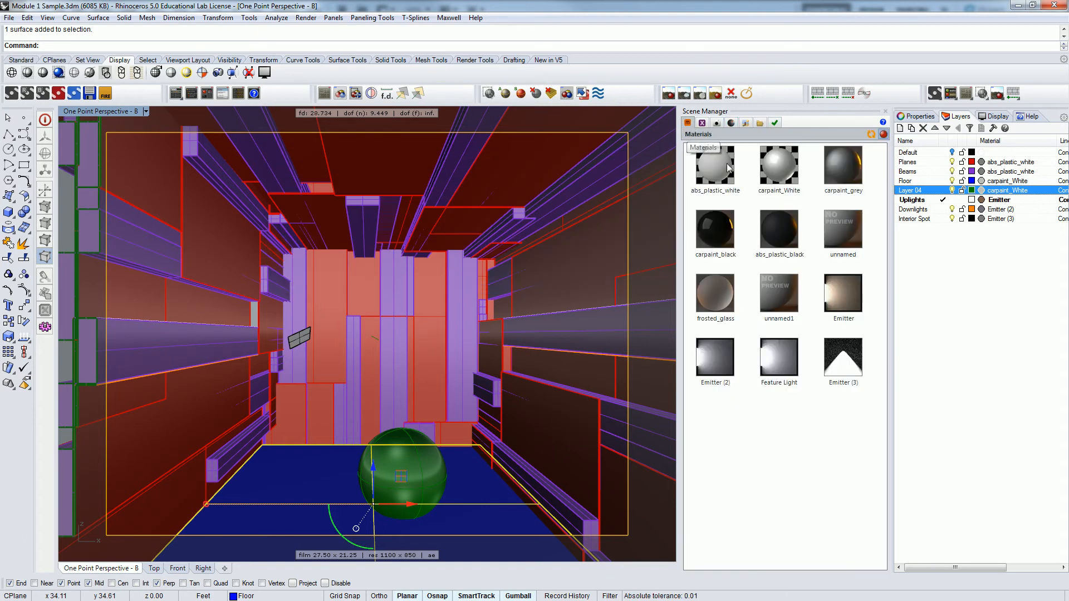
pyautogui.click(715, 167)
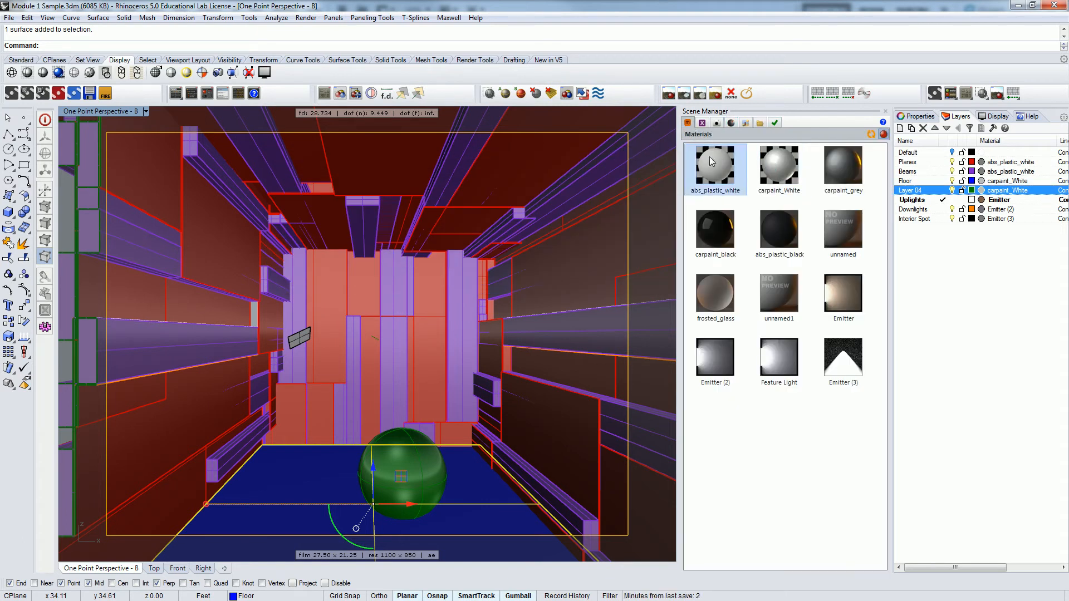
pyautogui.click(842, 177)
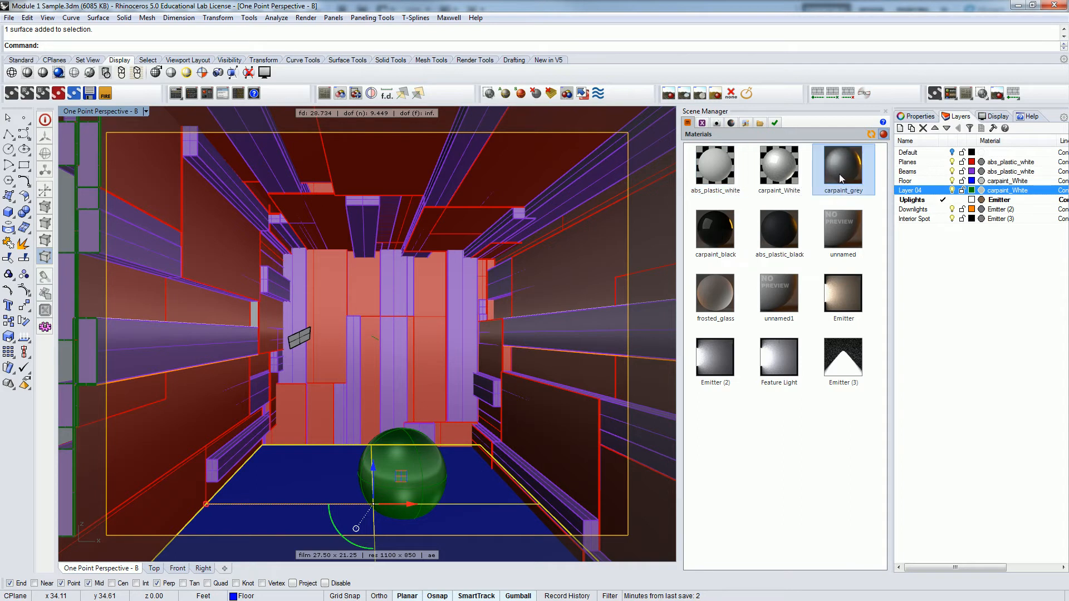
pyautogui.click(1016, 190)
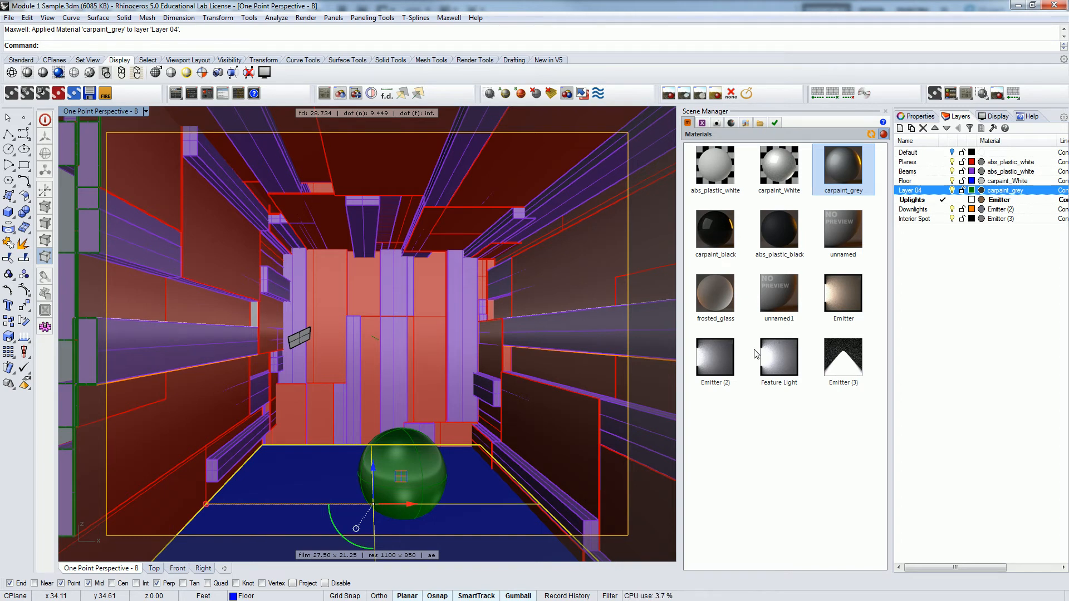
pyautogui.click(785, 498)
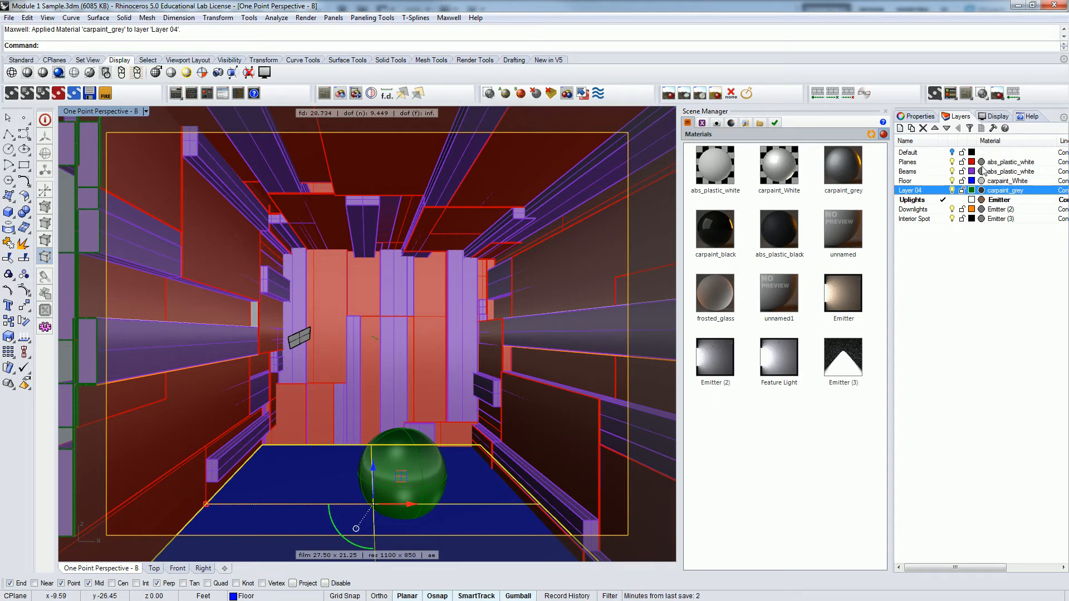
# Enable the Material ID render channel in the Maxwell output settings, leaving the Alpha channel off.
pyautogui.moveTo(782, 112); pyautogui.dragTo(759, 144)
pyautogui.click(728, 143)
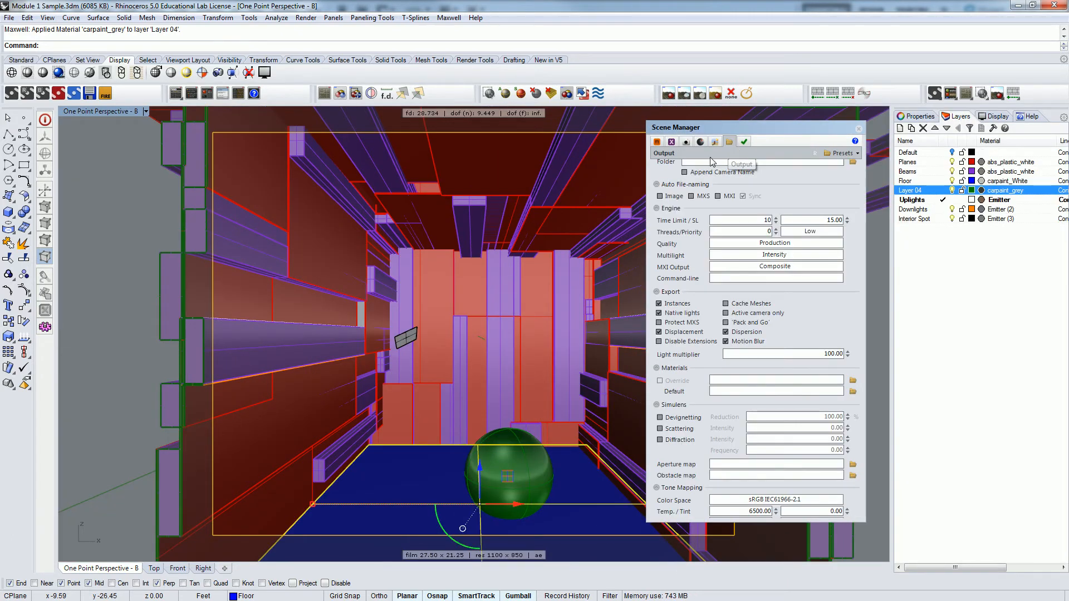
pyautogui.moveTo(806, 207); pyautogui.dragTo(809, 228)
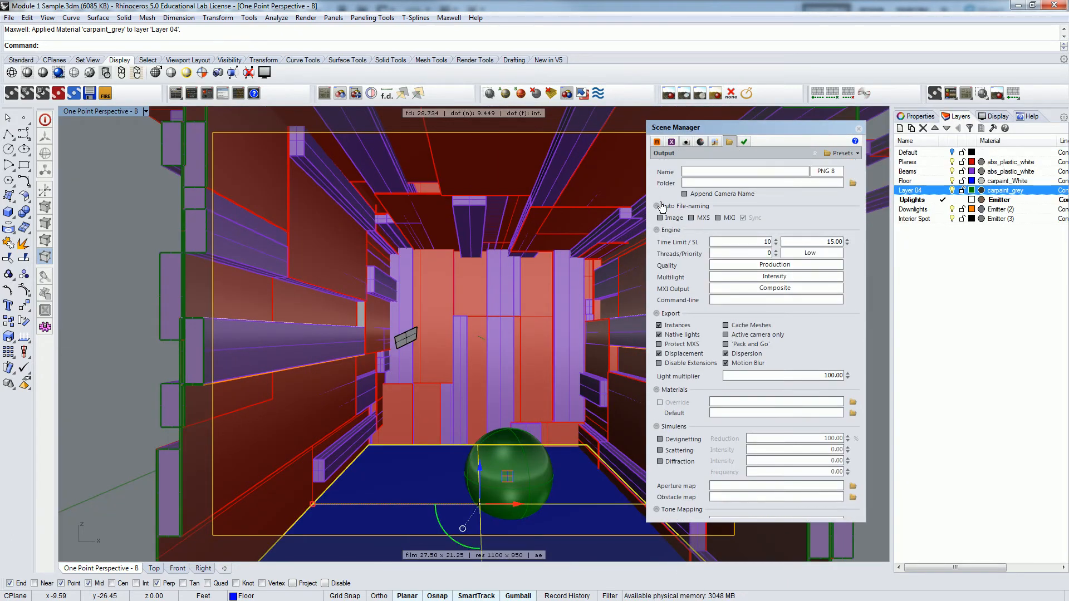
pyautogui.scroll(-5, 818, 401)
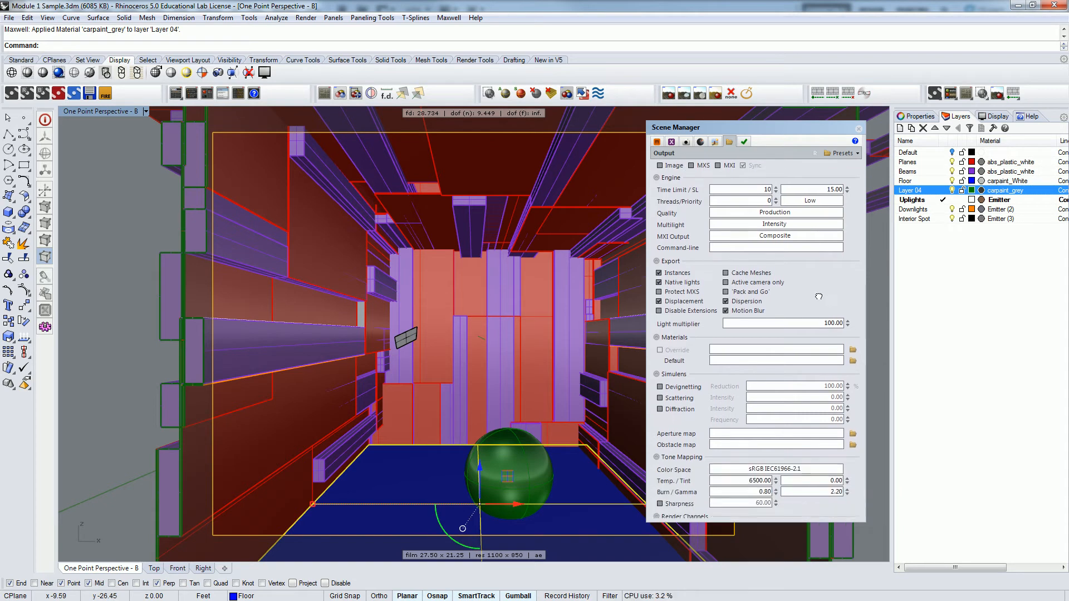
pyautogui.scroll(-5, 801, 473)
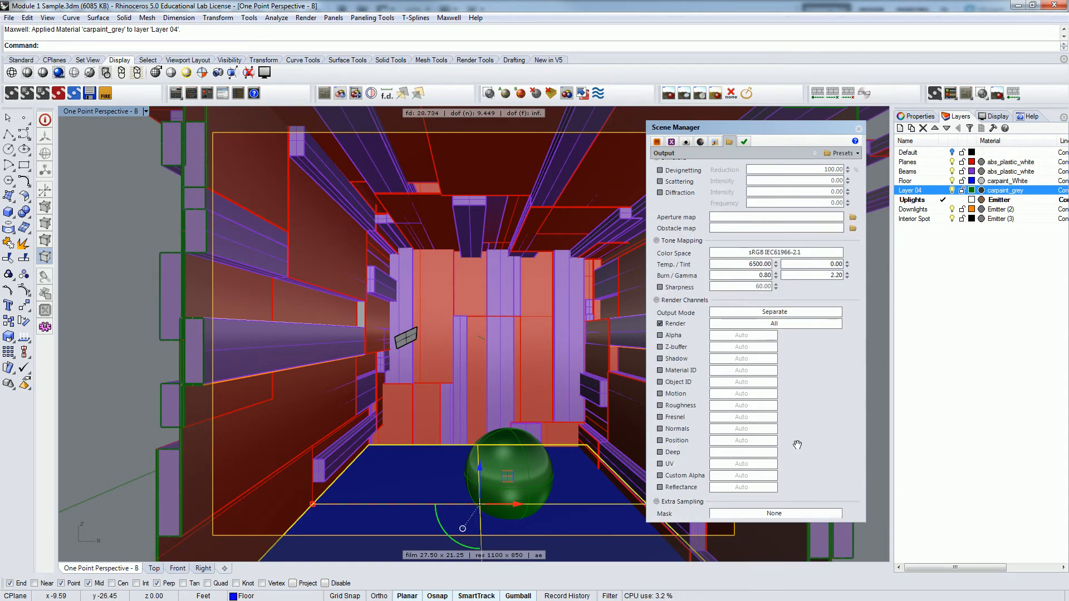
pyautogui.click(660, 335)
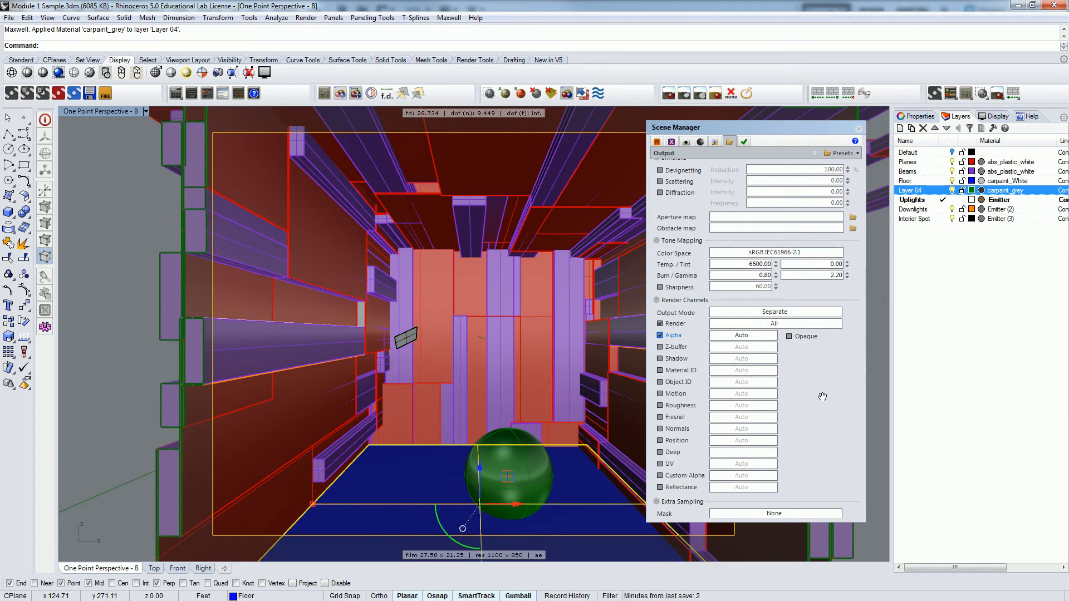
pyautogui.click(663, 337)
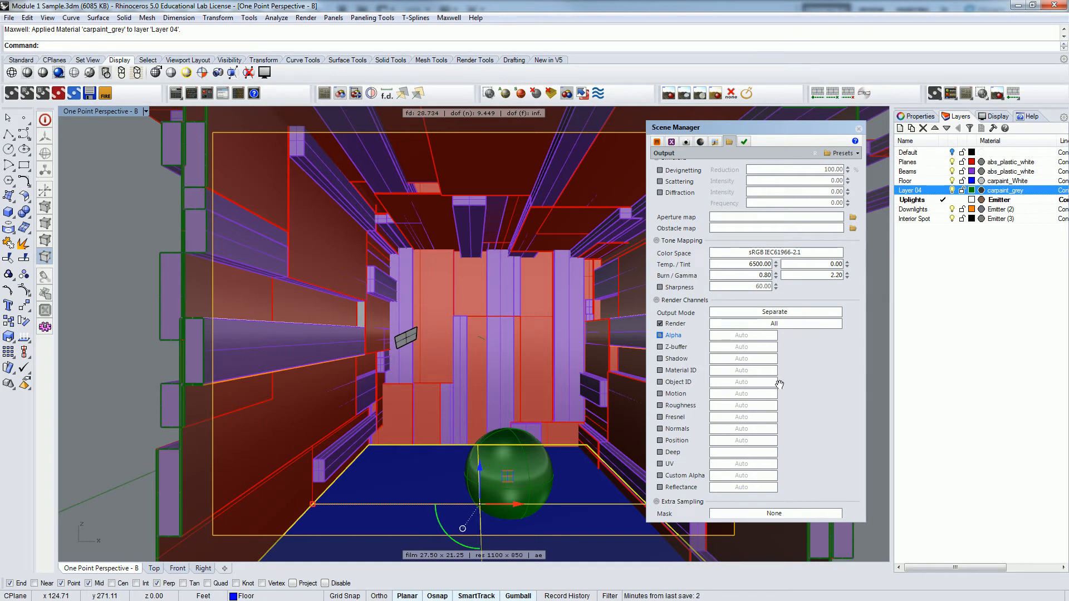
pyautogui.click(660, 371)
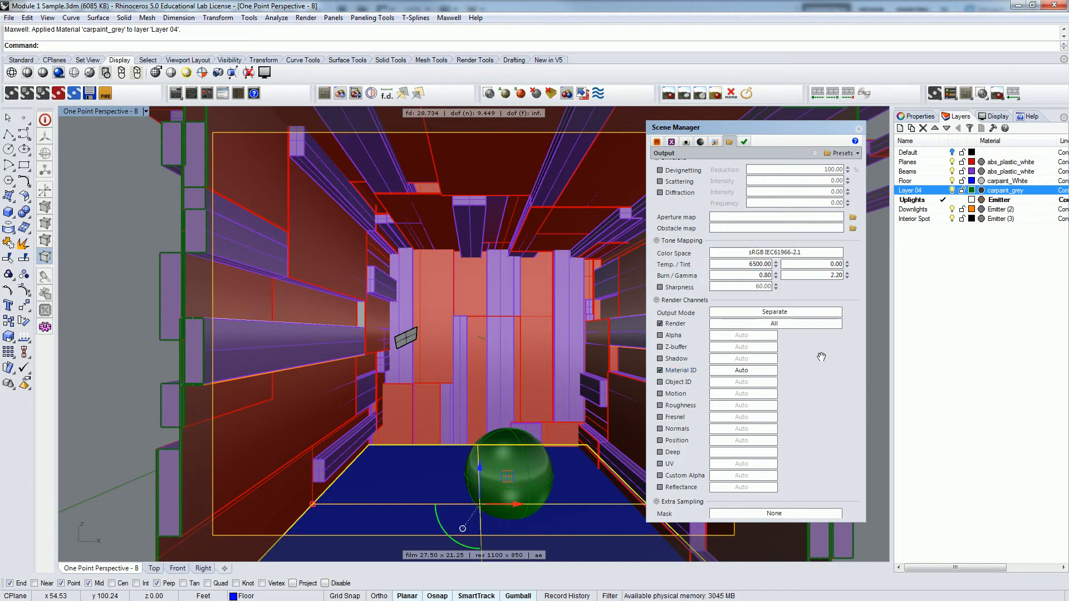
# Set the scene's environment type to Constant Dome.
pyautogui.click(715, 142)
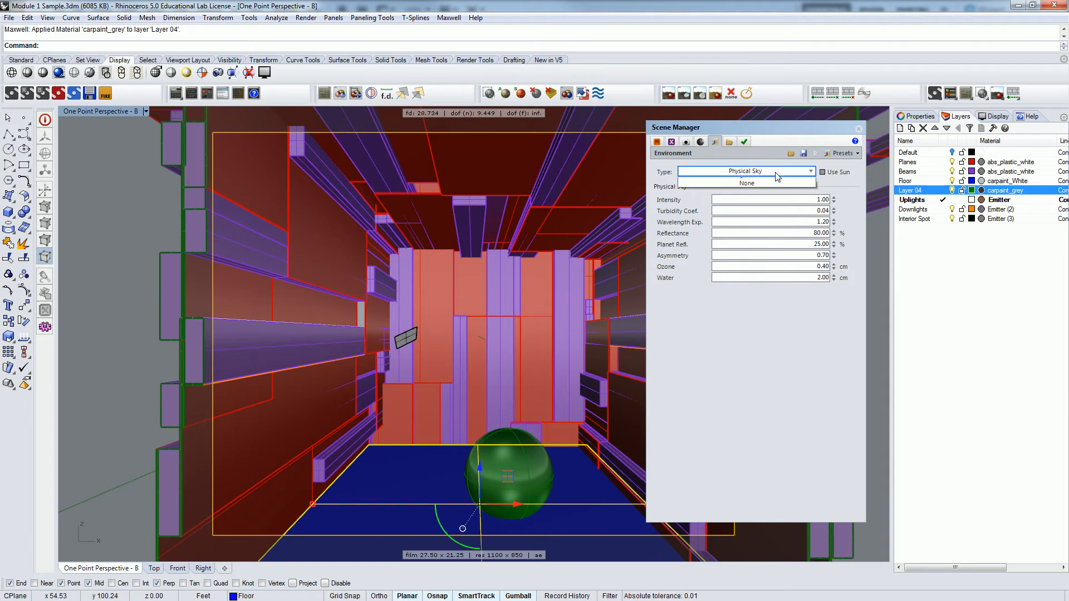
pyautogui.click(775, 172)
pyautogui.click(760, 185)
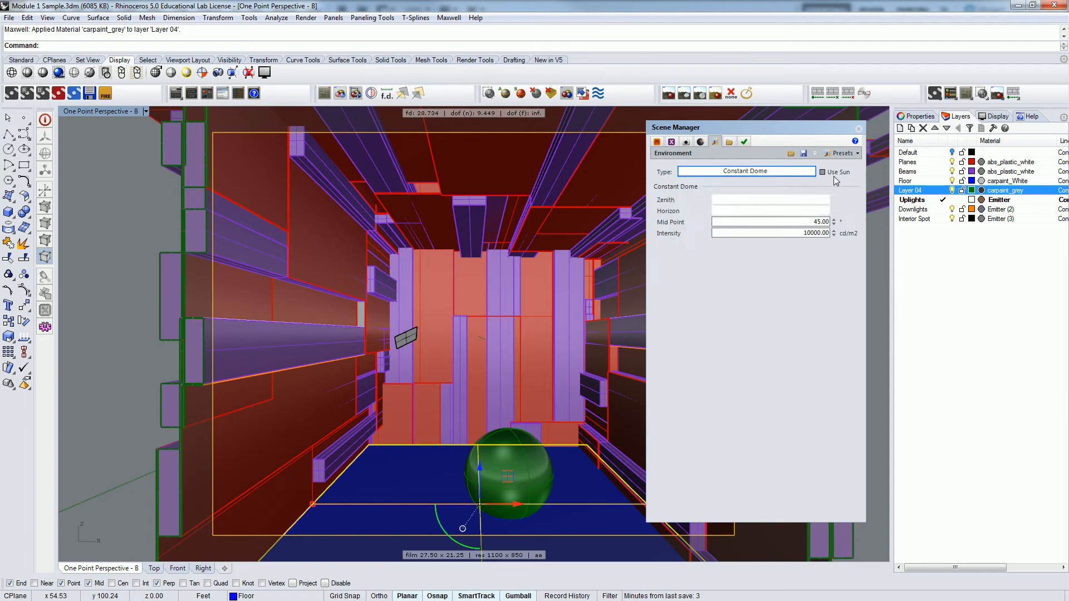
# Review the camera and output settings, and render the One Point Perspective - B view.
pyautogui.click(700, 141)
pyautogui.click(687, 142)
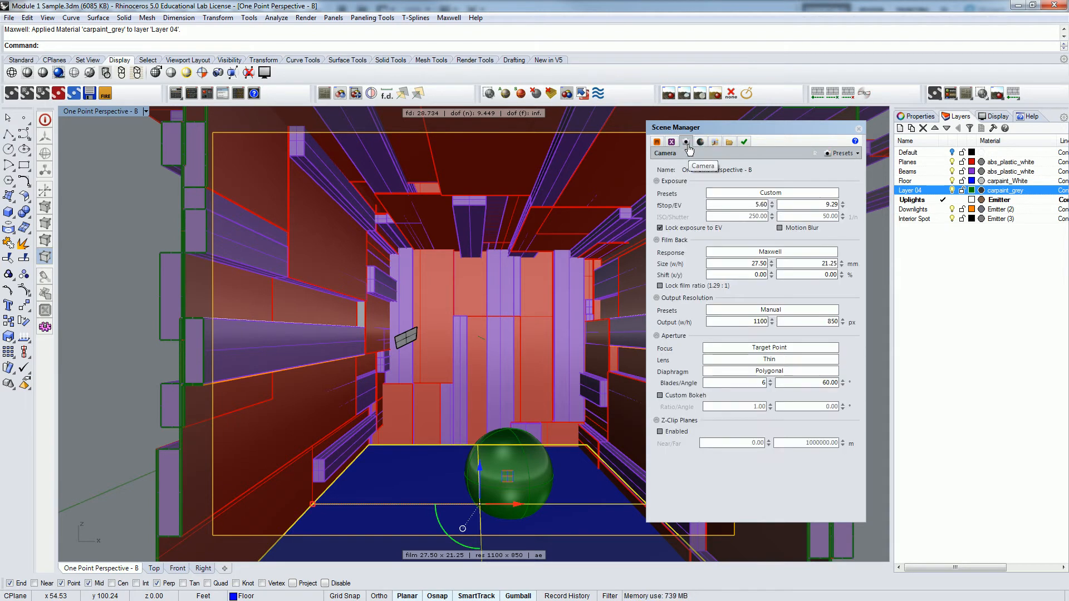
pyautogui.click(745, 142)
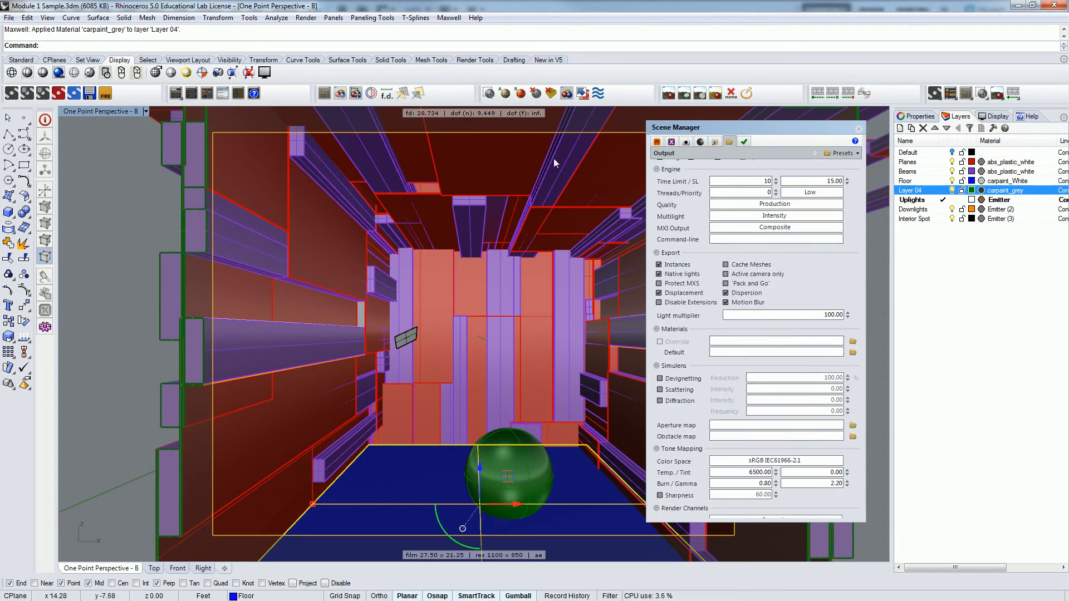
pyautogui.click(306, 17)
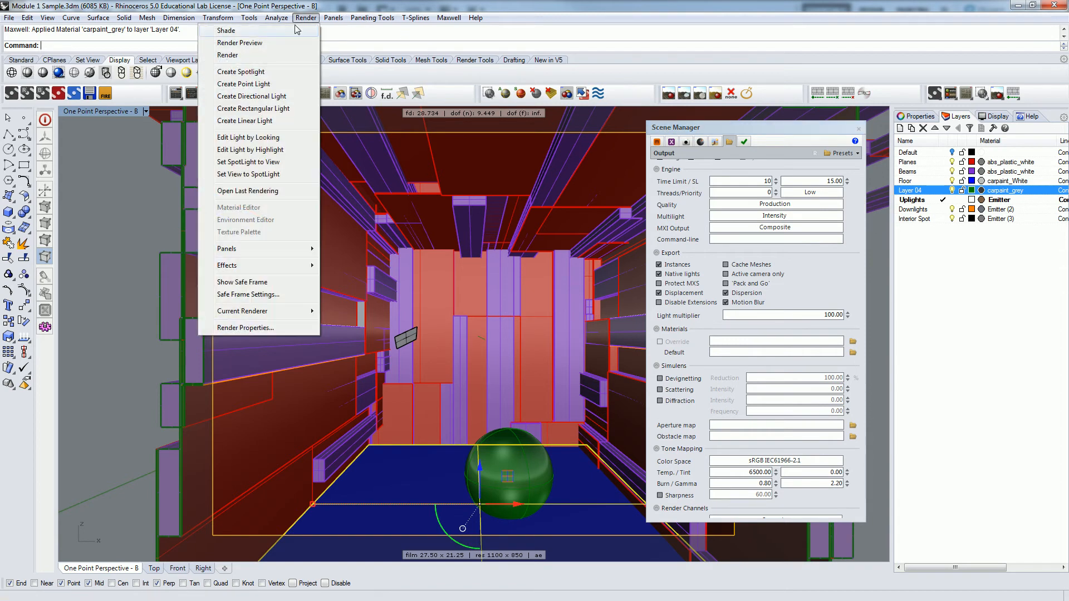
pyautogui.click(248, 55)
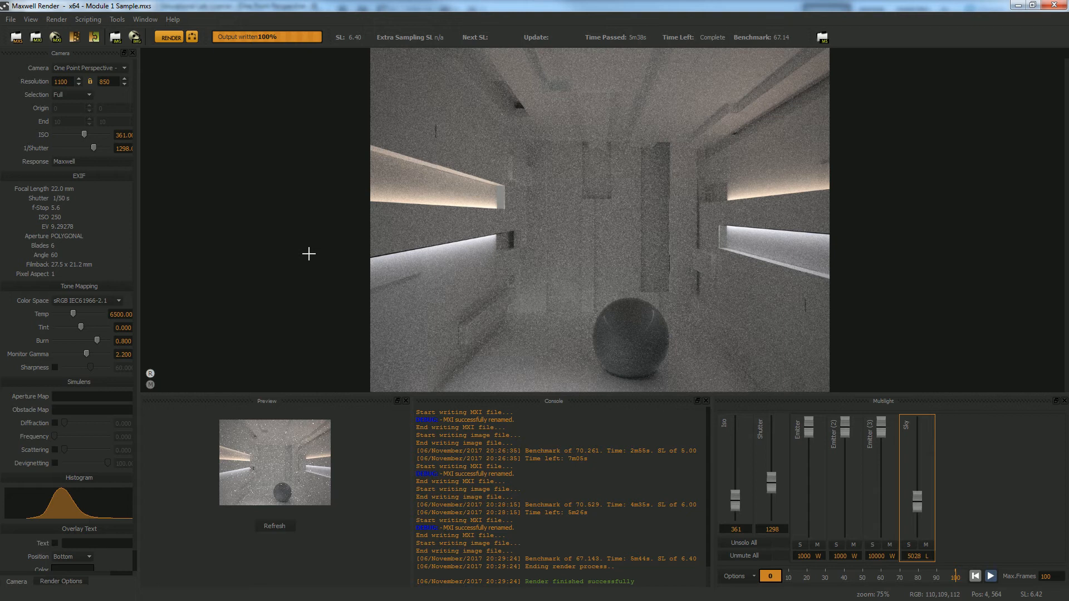
# Display the render's material channel and start saving the image with all channels into the 00-dump folder.
pyautogui.click(149, 384)
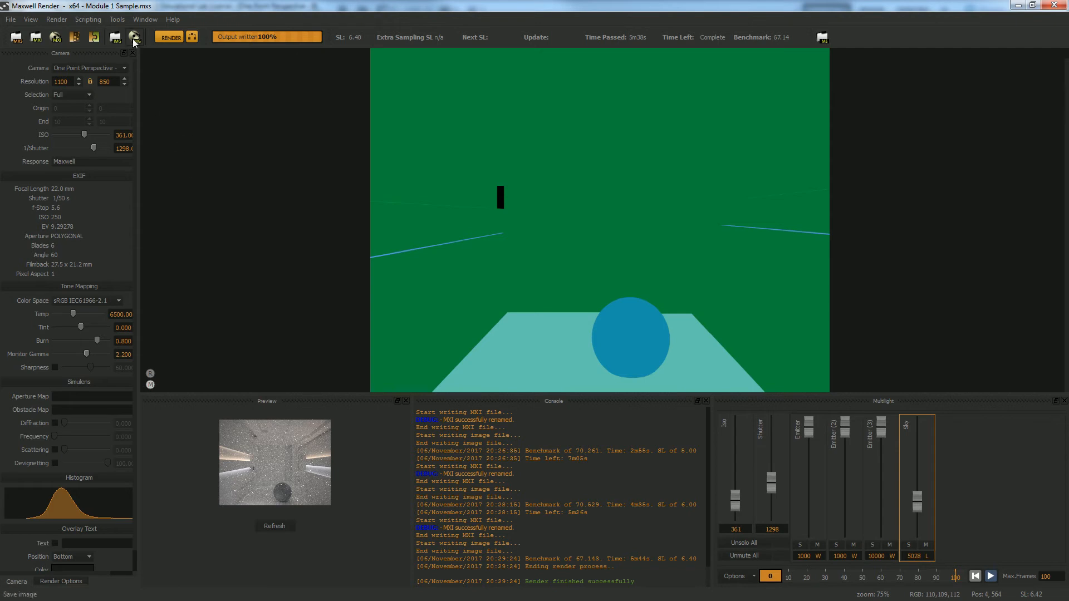
pyautogui.hotkey('ctrl', 's')
pyautogui.click(463, 338)
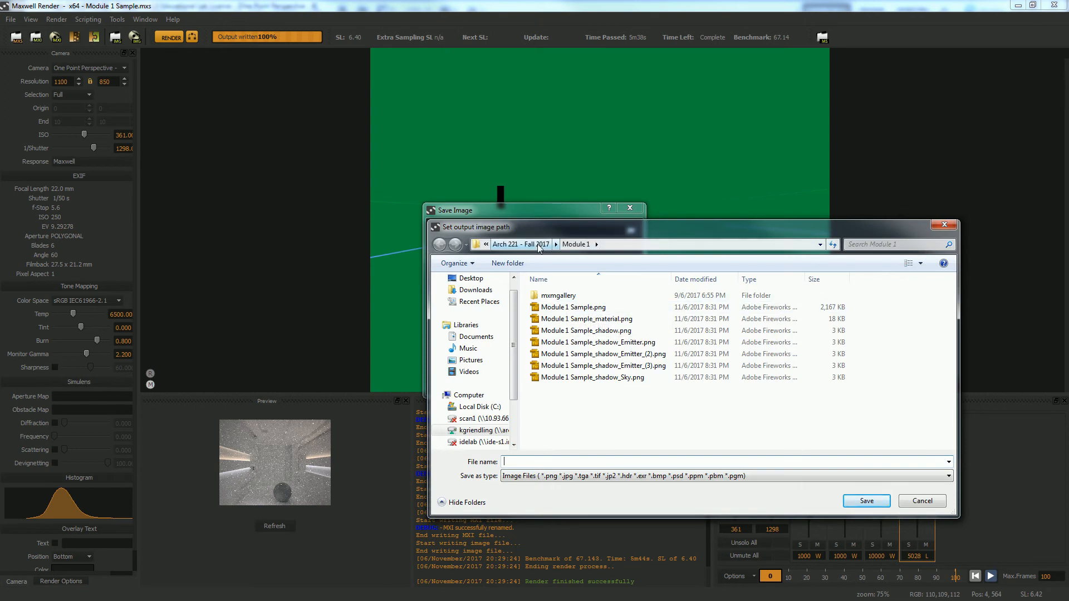
pyautogui.click(483, 430)
pyautogui.click(604, 378)
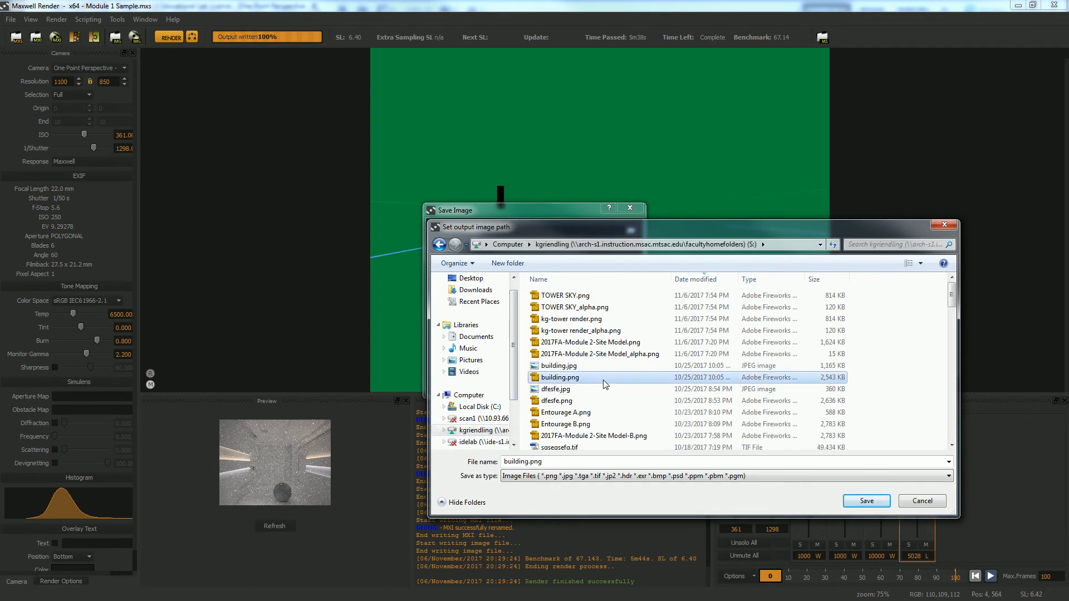
pyautogui.press('k')
pyautogui.scroll(-10, 597, 409)
pyautogui.scroll(5, 597, 409)
pyautogui.doubleClick(554, 343)
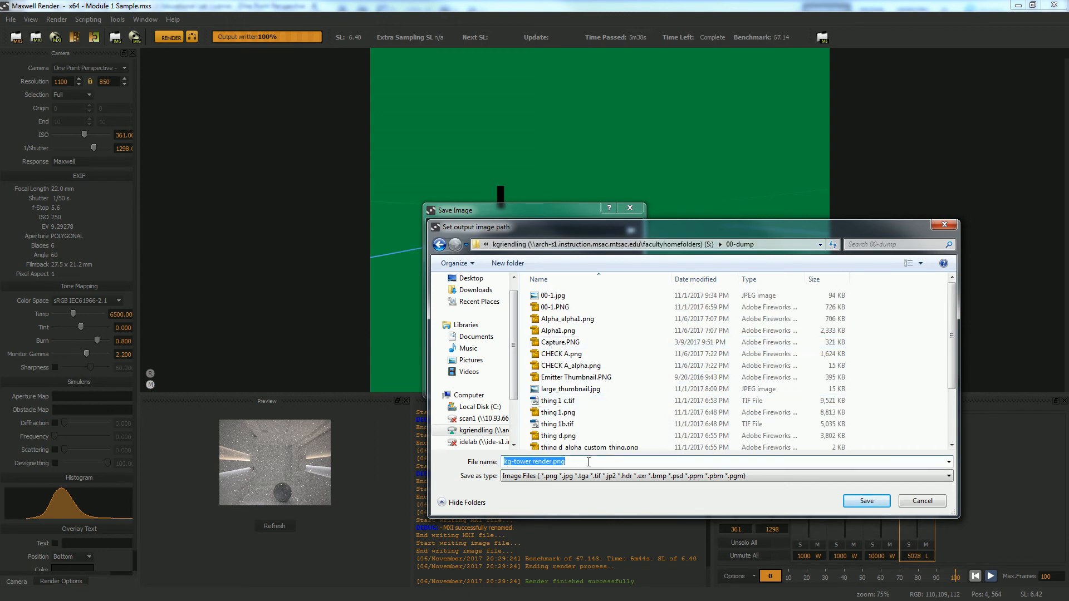
# Name the image room-matID, choose the PNG format, and save it at 8 bits with all channels.
pyautogui.write('room-matID')
pyautogui.click(694, 480)
pyautogui.click(557, 493)
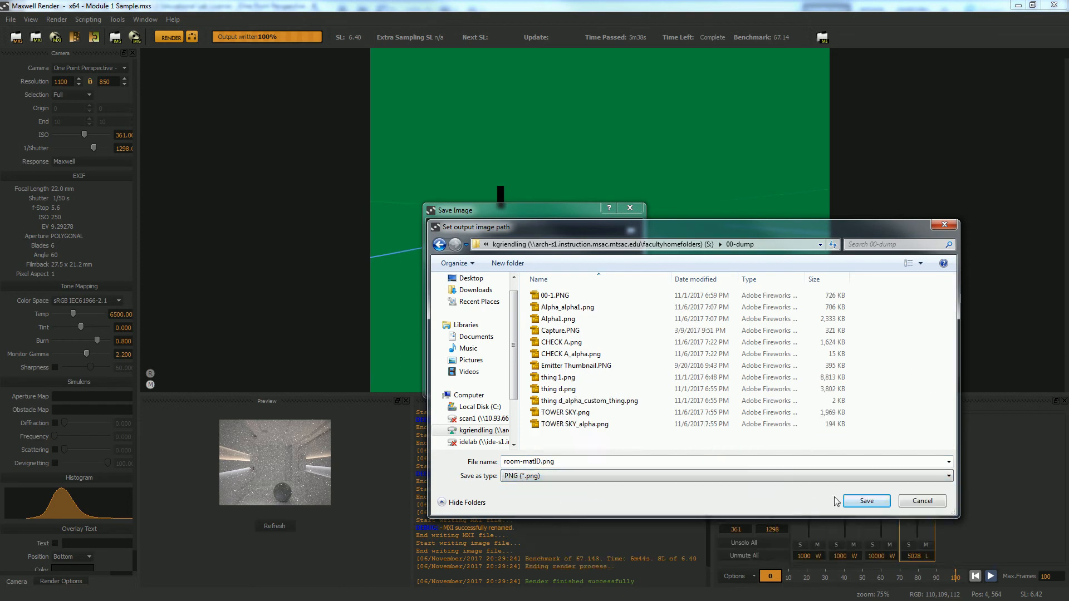
pyautogui.click(865, 501)
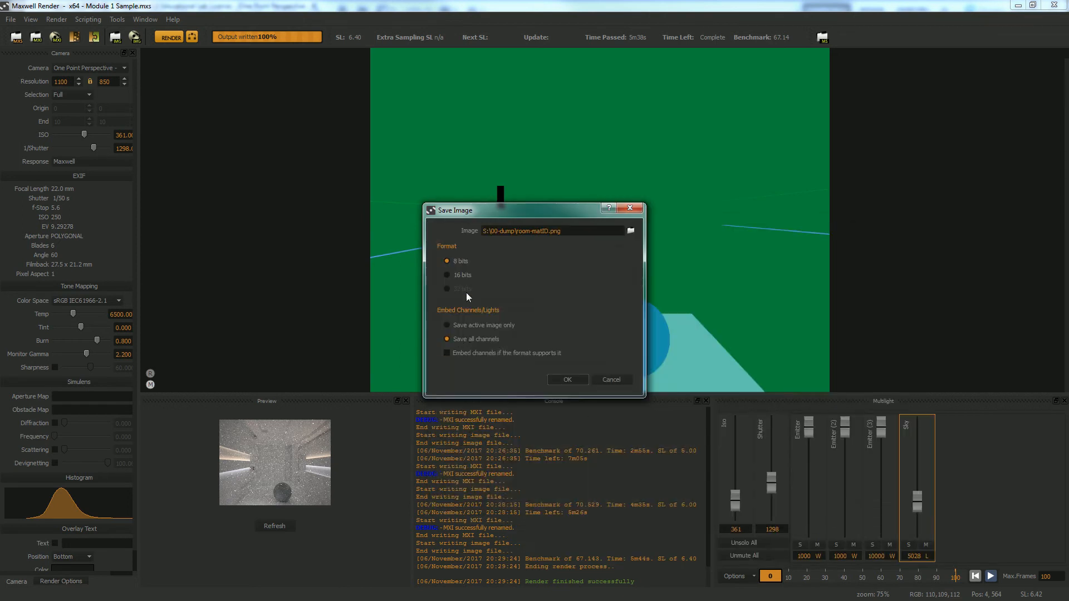
pyautogui.click(568, 378)
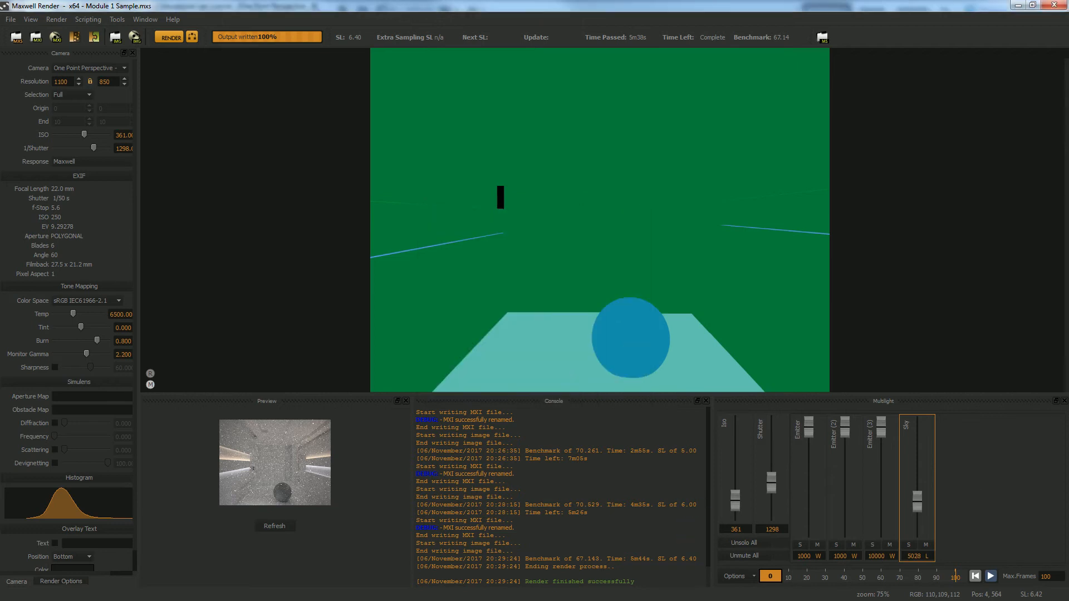
# Switch to the file browser and check the exported room-matID_material.png in the 00-dump folder.
pyautogui.hotkey('alt', 'Tab')
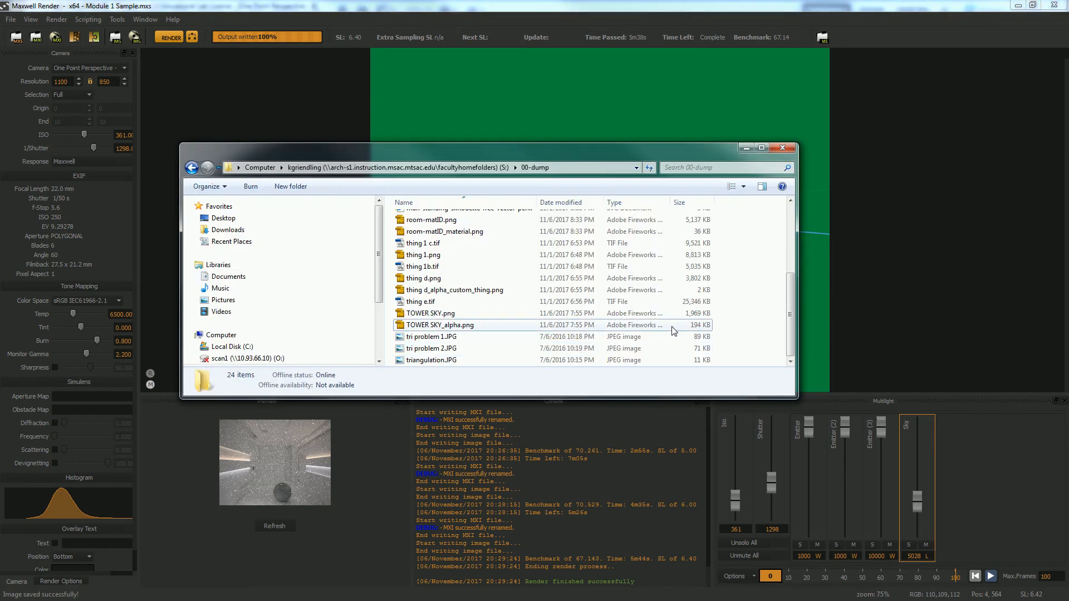
pyautogui.scroll(2, 557, 309)
pyautogui.click(470, 300)
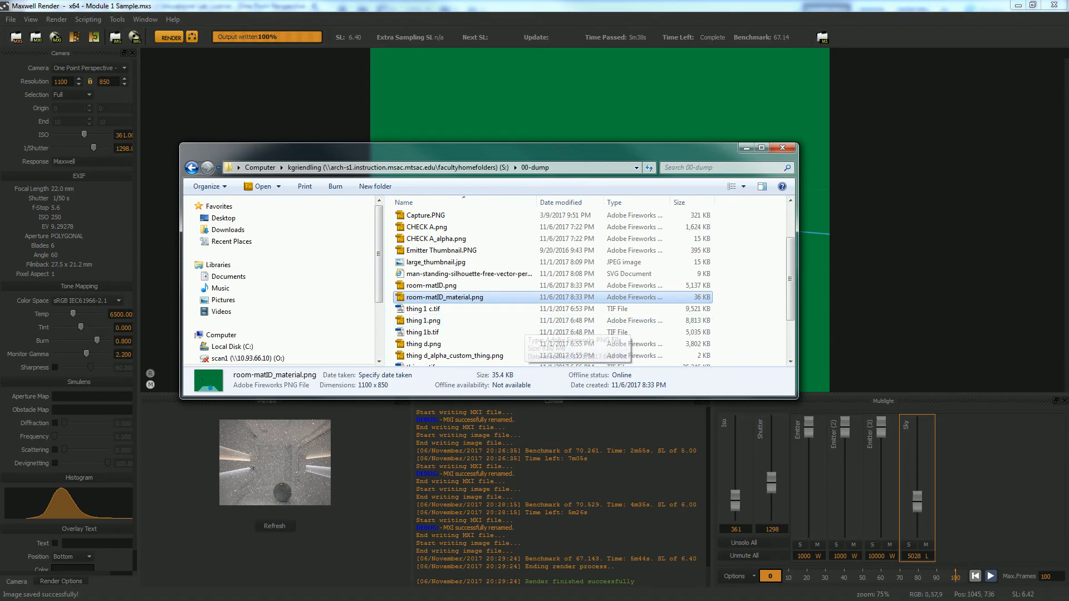
# Switch to Photoshop and open room-matID.png from the 00-dump folder as its own document.
pyautogui.hotkey('alt', 'Tab')
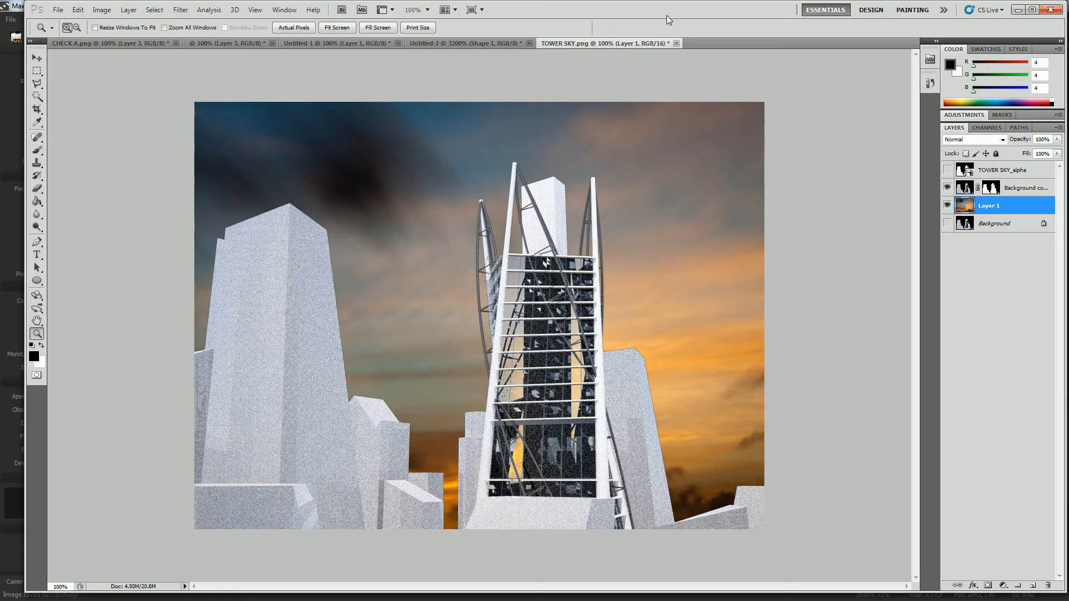
pyautogui.hotkey('alt', 'f')
pyautogui.press('n')
pyautogui.click(655, 158)
pyautogui.hotkey('alt', 'Tab')
pyautogui.click(431, 286)
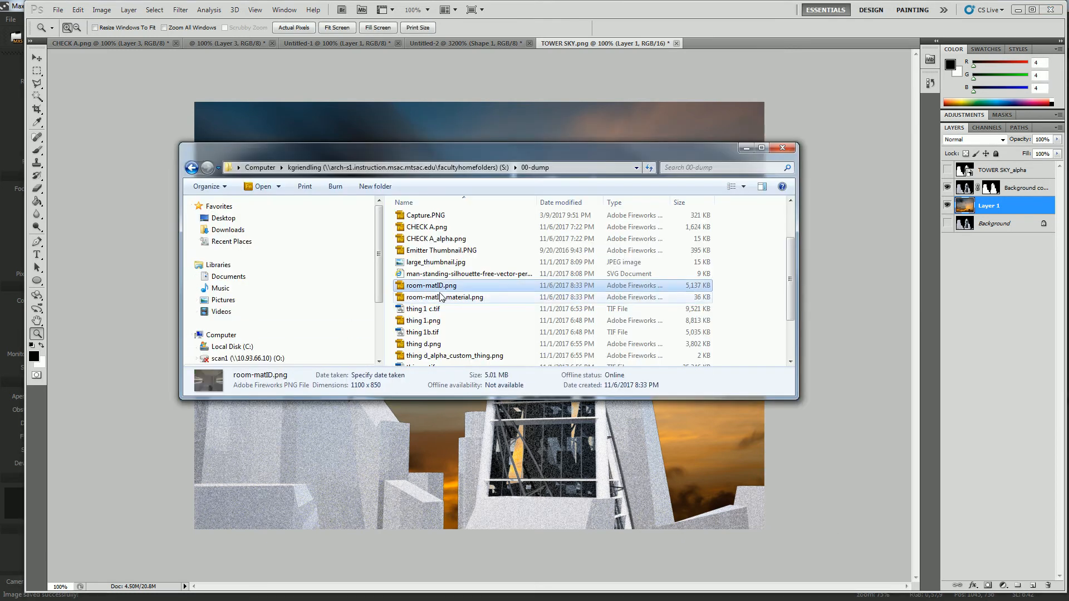
pyautogui.moveTo(442, 290); pyautogui.dragTo(626, 16)
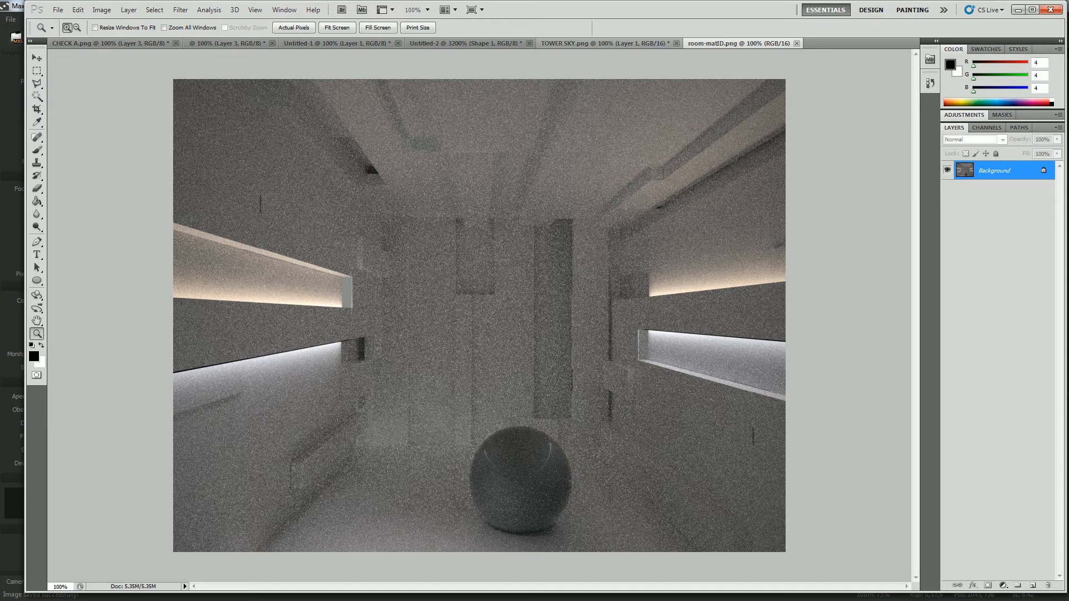
# Place room-matID_material.png from the 00-dump folder as a new layer above the room render.
pyautogui.hotkey('alt', 'Tab')
pyautogui.moveTo(446, 297); pyautogui.dragTo(435, 119)
pyautogui.press('Return')
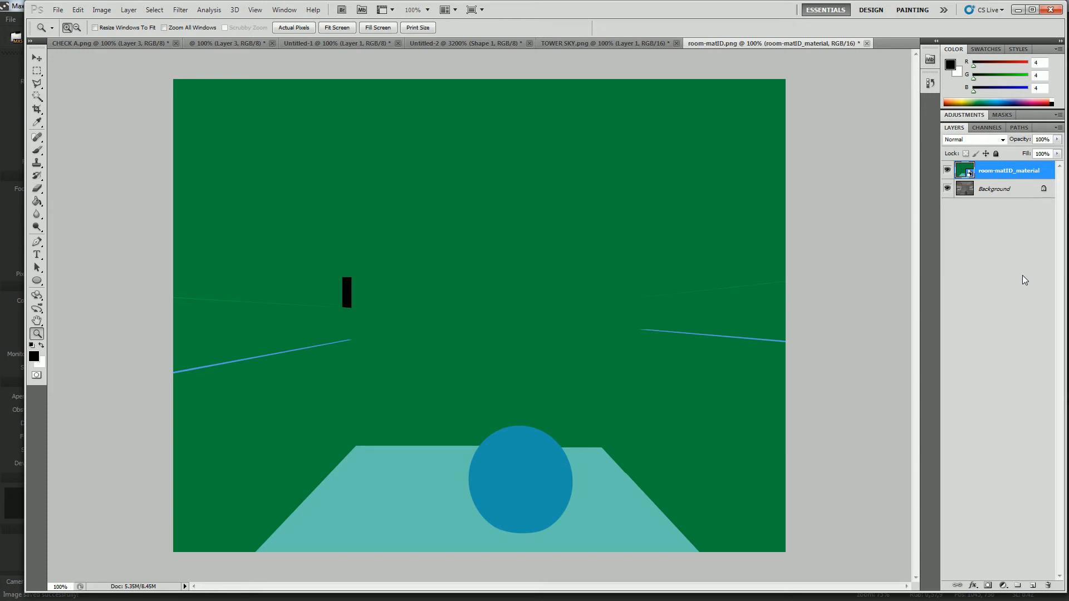
pyautogui.click(36, 101)
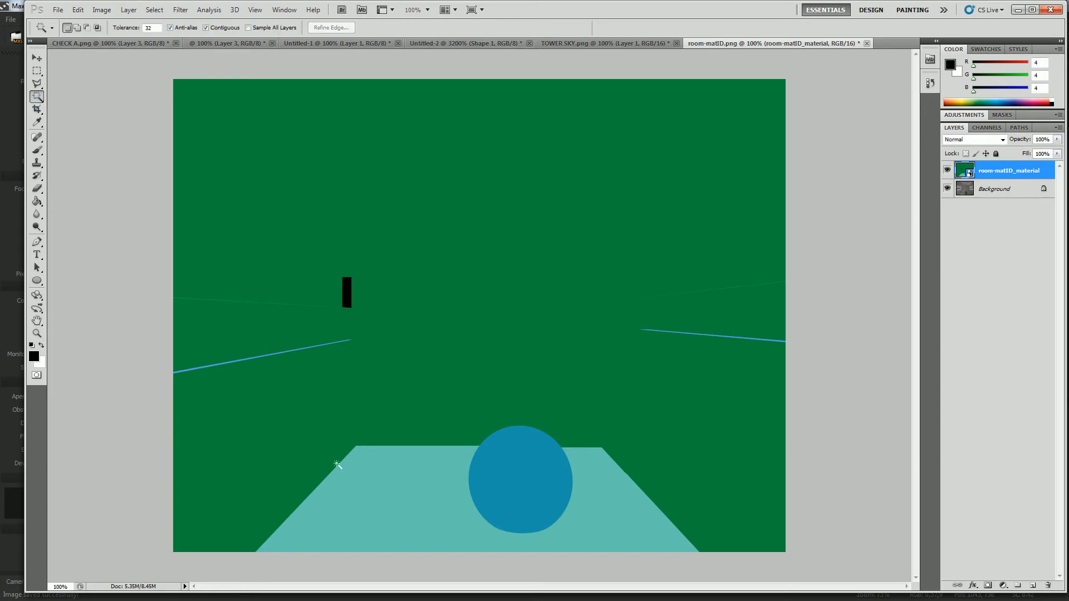
pyautogui.click(393, 499)
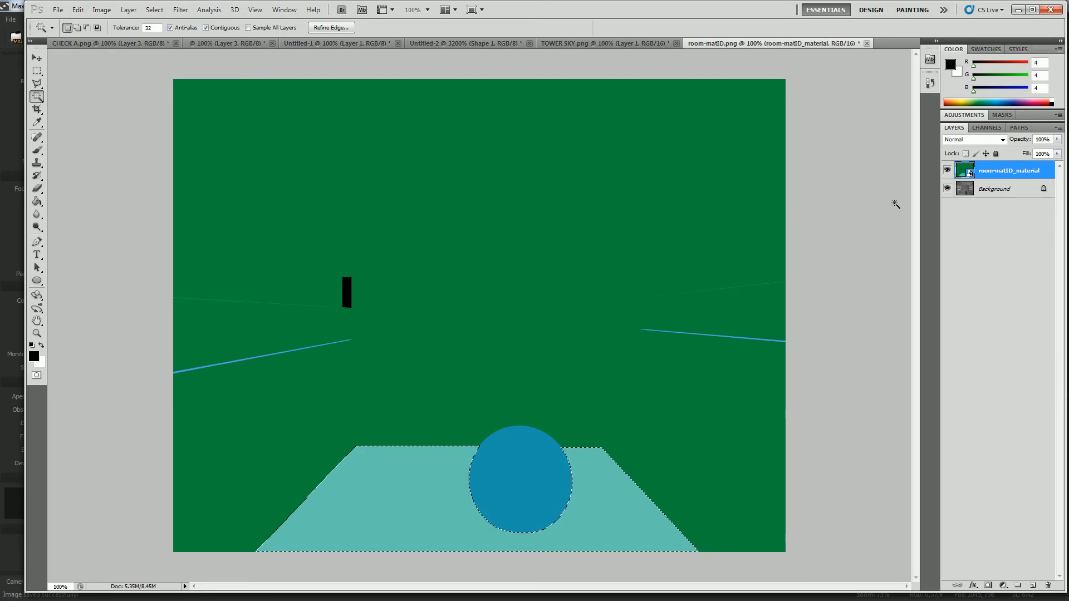
pyautogui.rightClick(1025, 192)
pyautogui.click(949, 215)
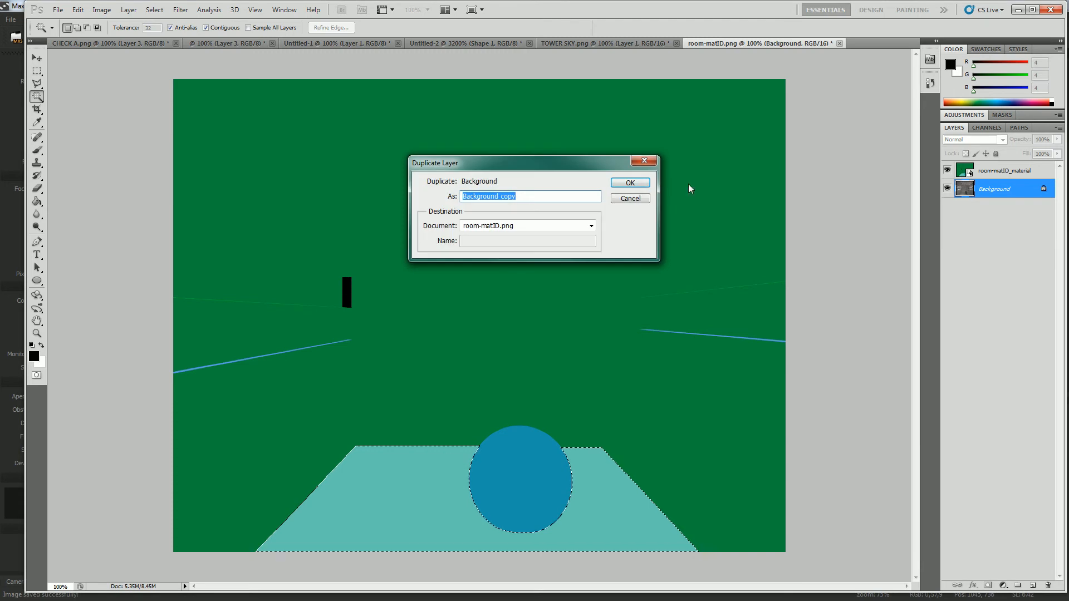
pyautogui.click(633, 182)
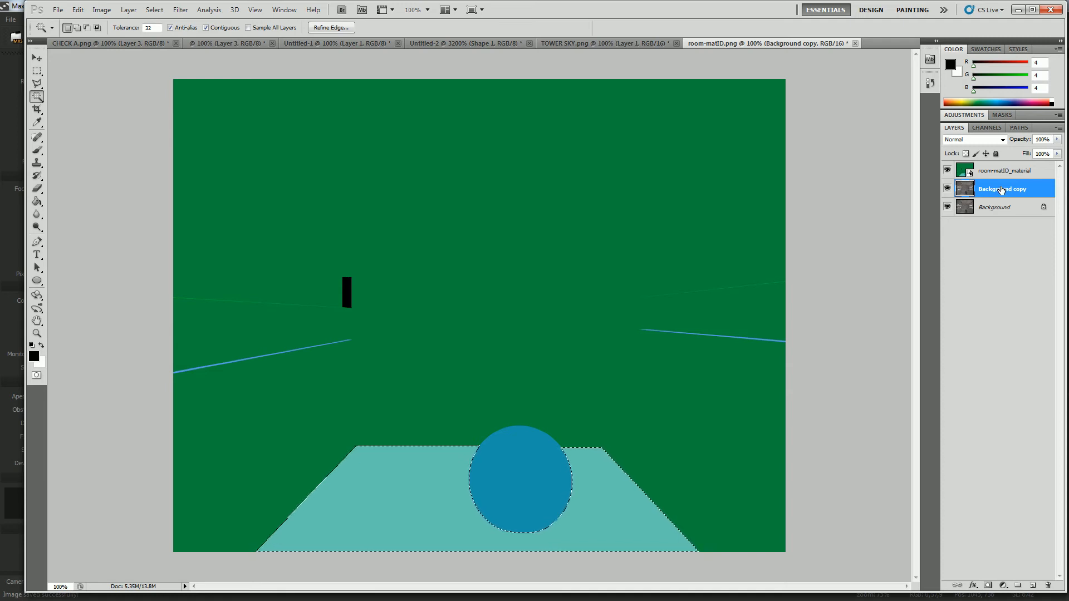
pyautogui.hotkey('ctrl', 'd')
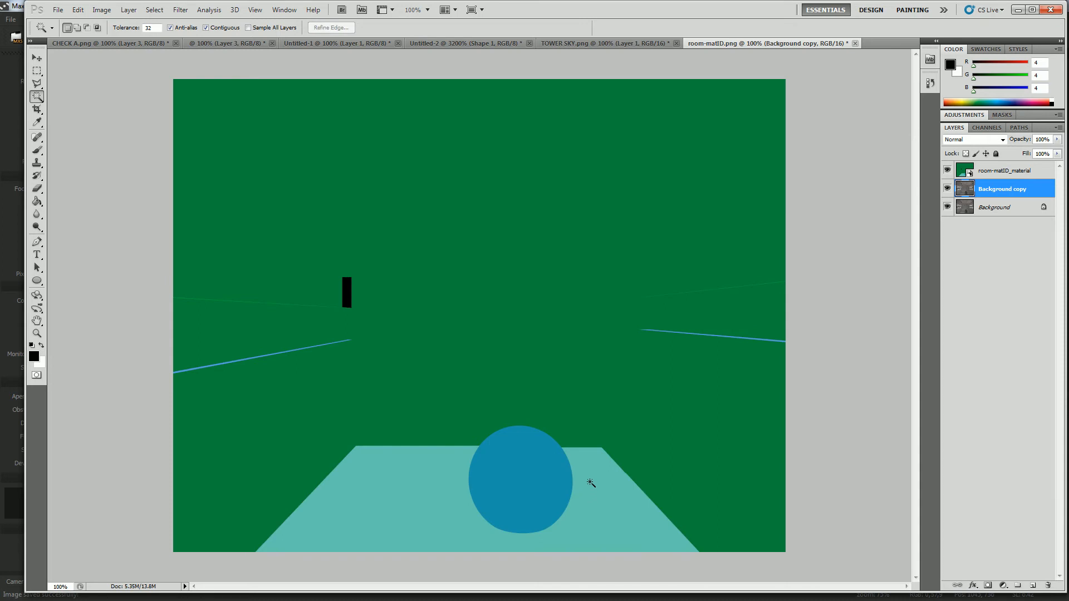
pyautogui.press('Delete')
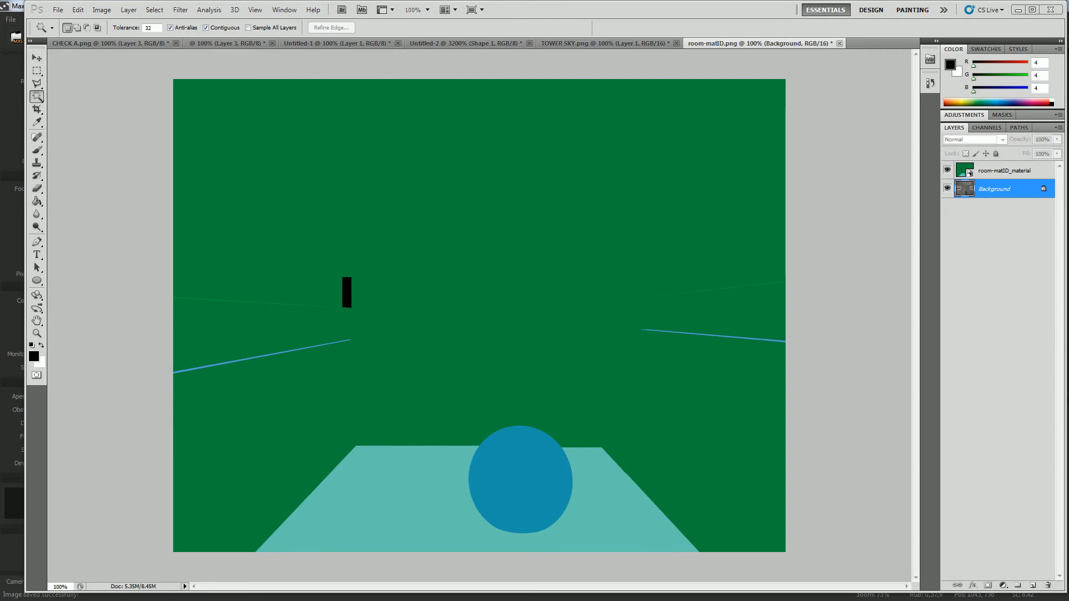
# Switch to the web browser and search Google Images for "material wood floor".
pyautogui.moveTo(1068, 233); pyautogui.dragTo(410, 64)
pyautogui.click(176, 76)
pyautogui.hotkey('alt', 'Tab')
pyautogui.write('wood f')
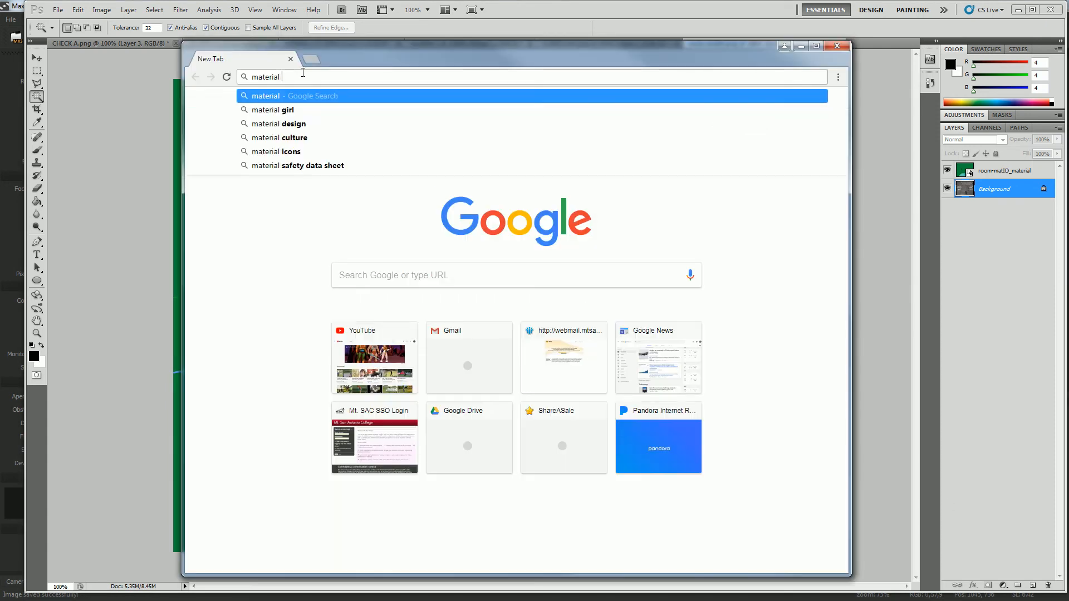
pyautogui.write('loor')
pyautogui.press('Return')
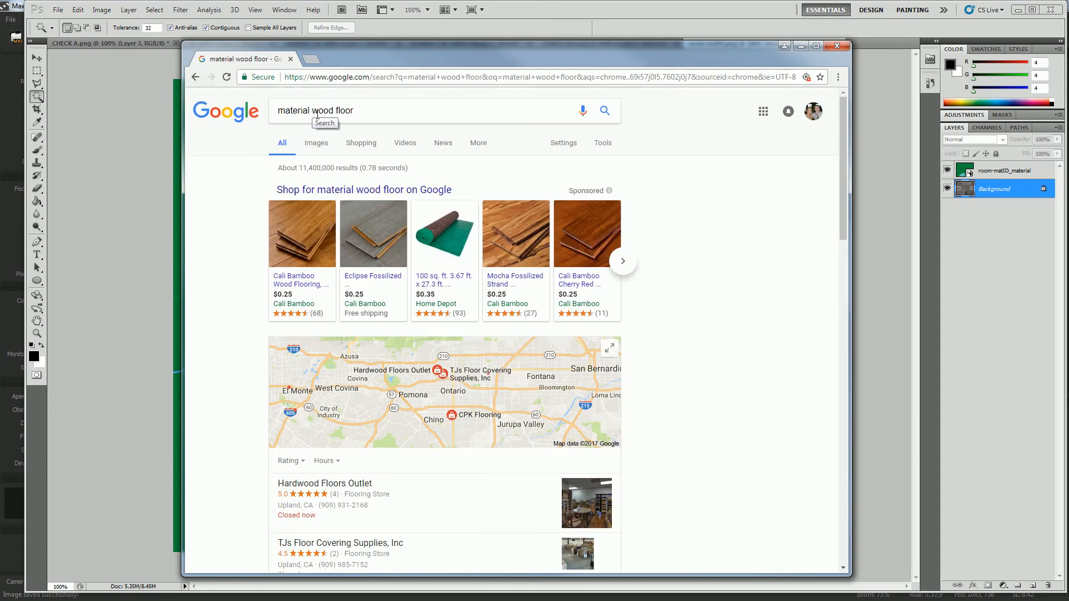
pyautogui.click(315, 143)
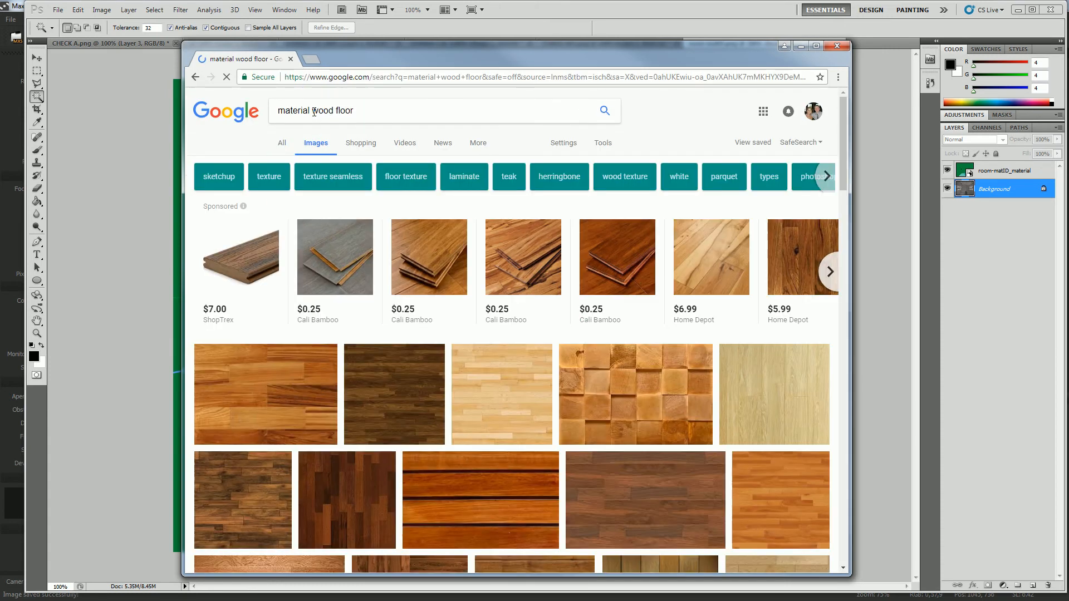
# Find the 1280 × 1024 Floor Design Texture from biteinto.info among the image results and open it at full size.
pyautogui.scroll(-10, 380, 409)
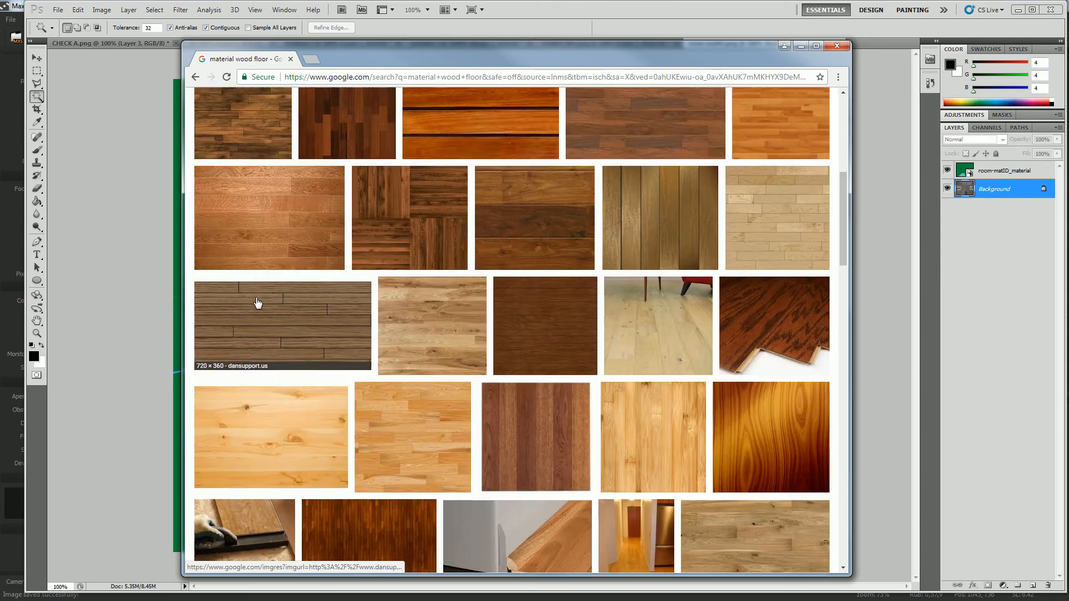
pyautogui.scroll(-5, 382, 361)
pyautogui.scroll(5, 383, 361)
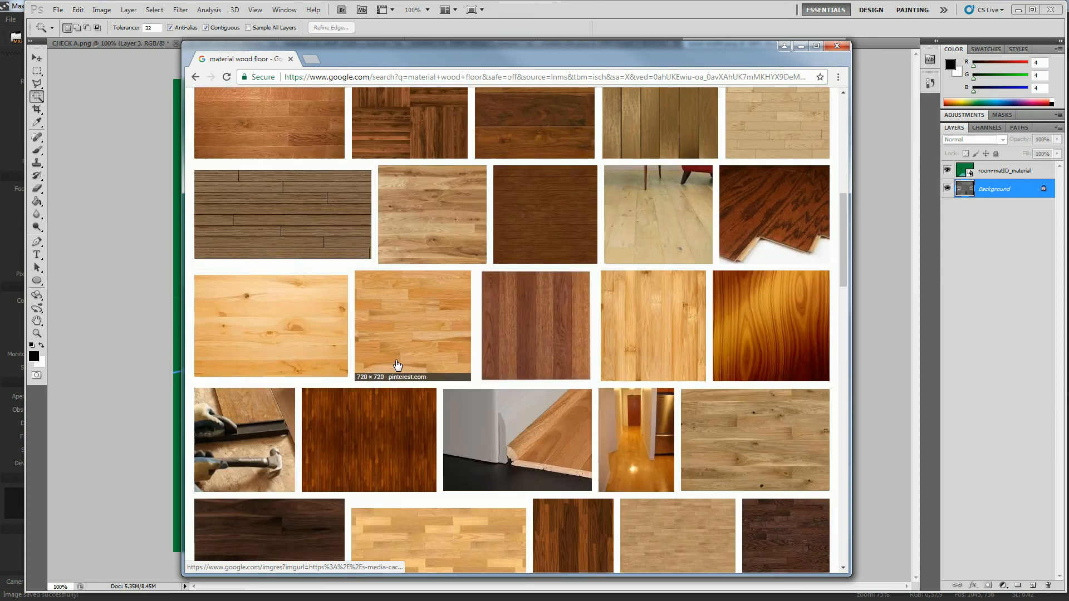
pyautogui.scroll(-3, 383, 361)
pyautogui.click(592, 355)
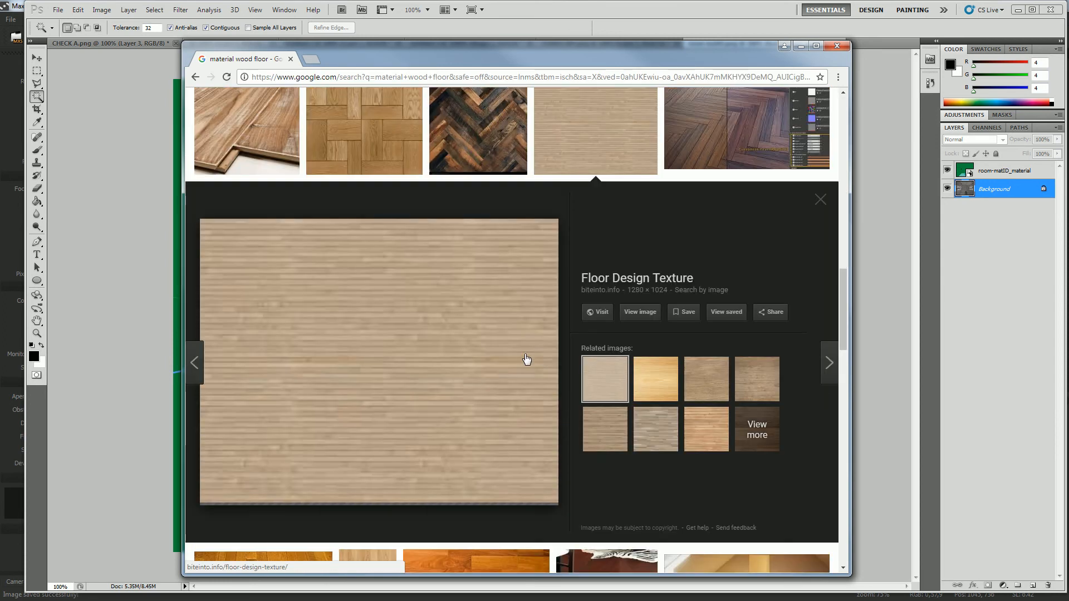
pyautogui.click(649, 316)
# Copy the wood floor image and paste it into room-matID.png in Photoshop as a layer between the render and the material ID layer.
pyautogui.rightClick(506, 294)
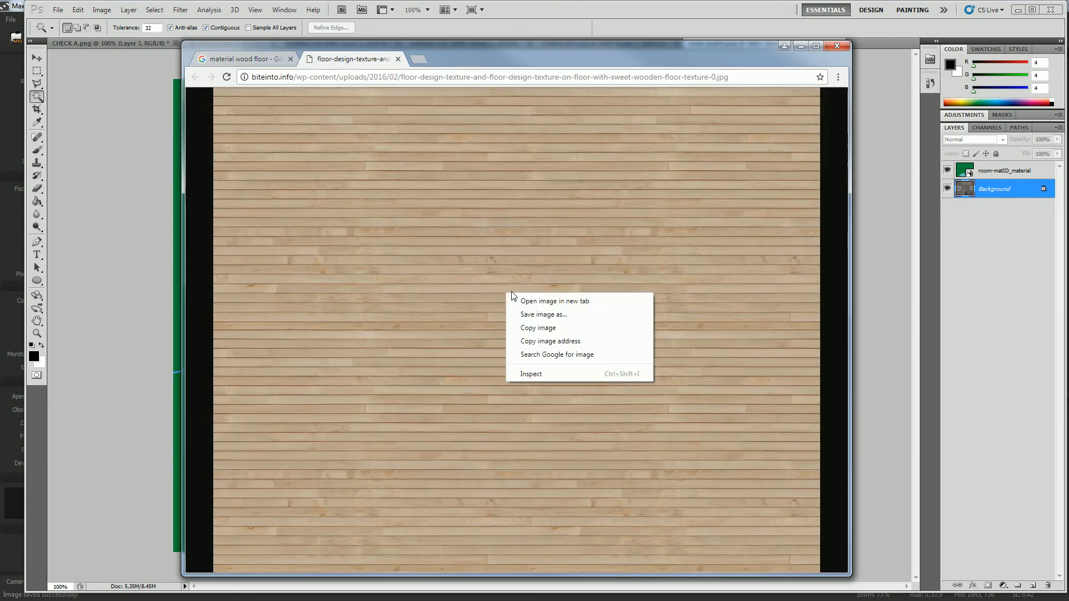
pyautogui.click(550, 316)
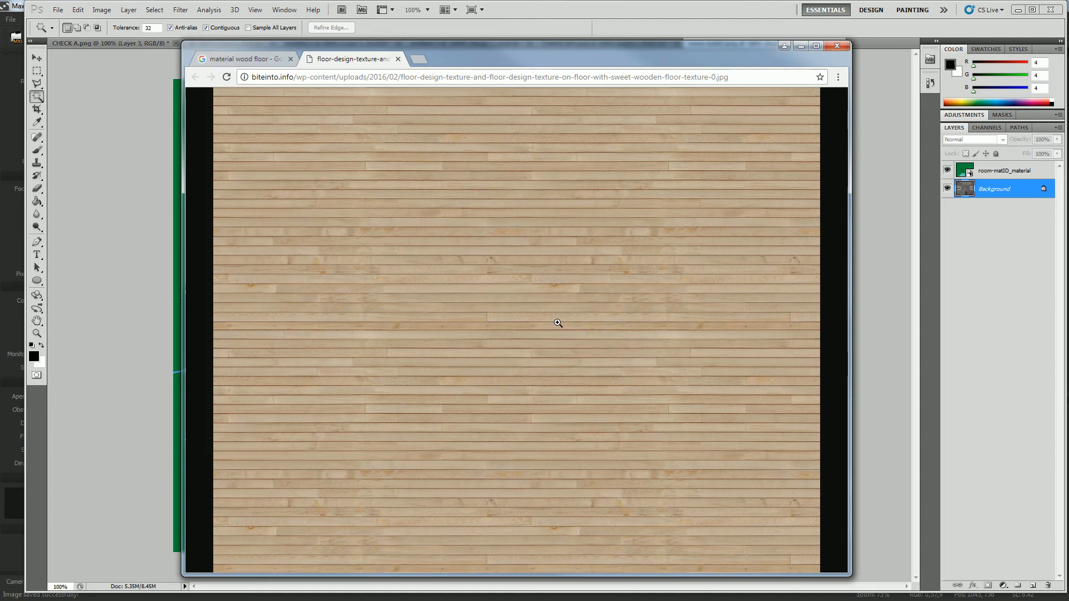
pyautogui.click(597, 16)
pyautogui.hotkey('ctrl', 'v')
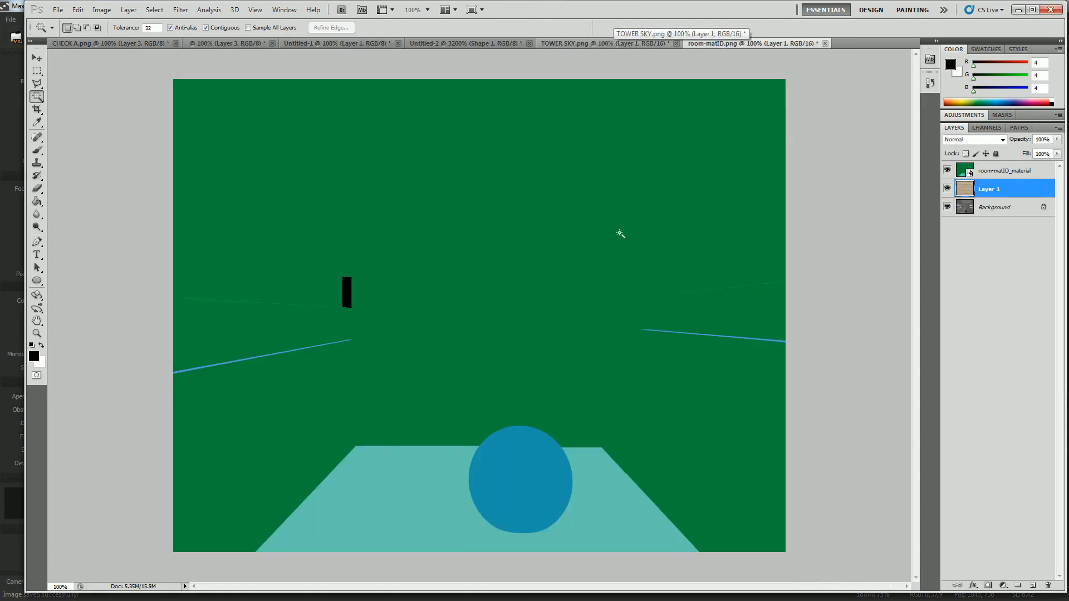
# Hide the room-matID_material layer and use Free Transform to rotate the wood texture -90° and move it down over the room.
pyautogui.click(947, 170)
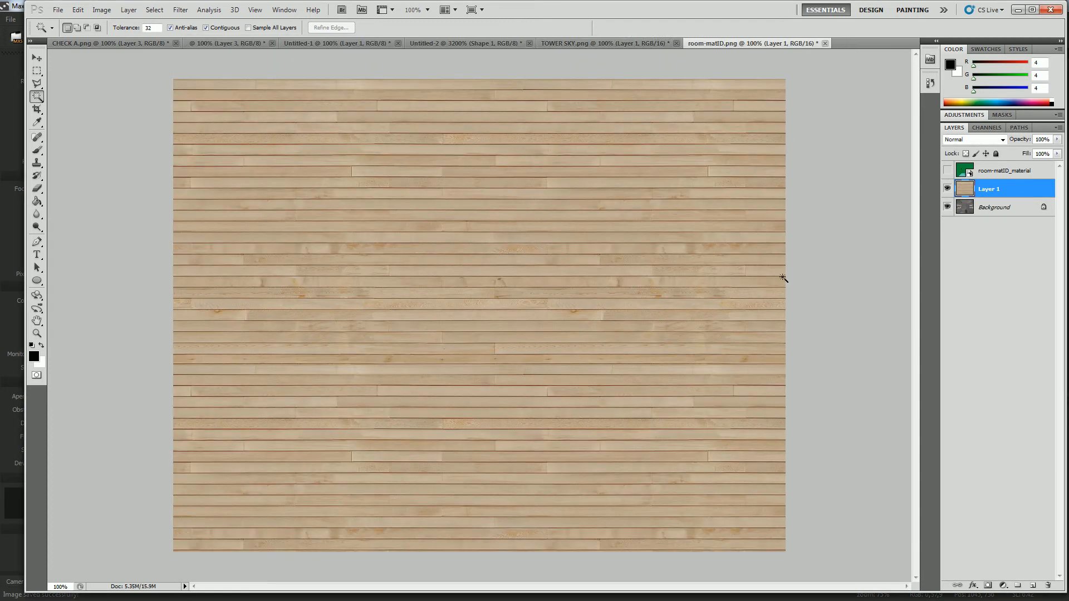
pyautogui.rightClick(523, 292)
pyautogui.click(315, 242)
pyautogui.click(37, 71)
pyautogui.rightClick(418, 277)
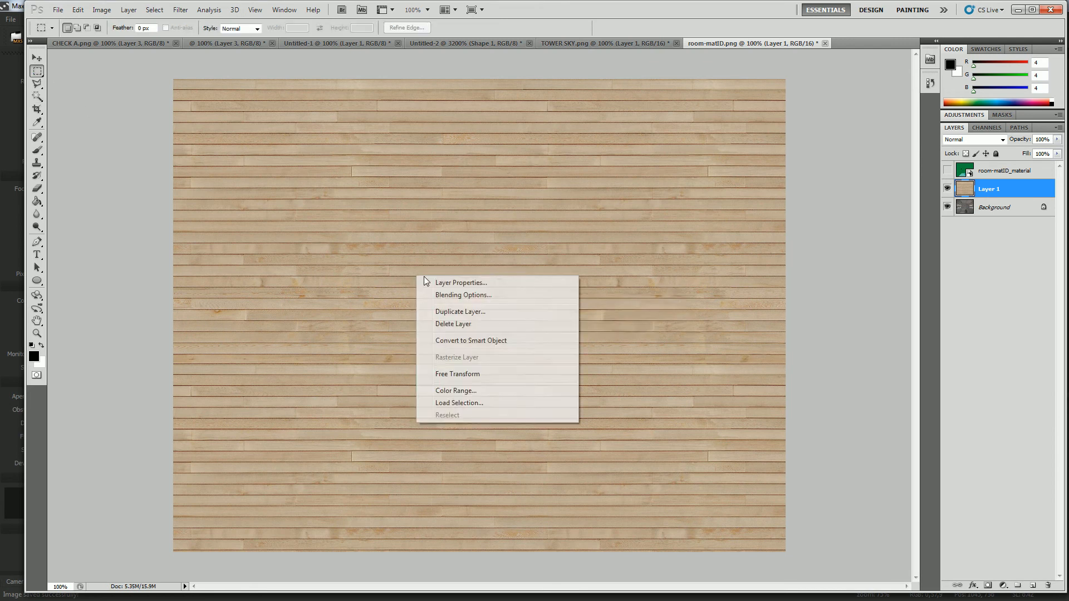
pyautogui.click(497, 382)
pyautogui.moveTo(887, 362); pyautogui.dragTo(541, 167)
pyautogui.moveTo(586, 303); pyautogui.dragTo(528, 456)
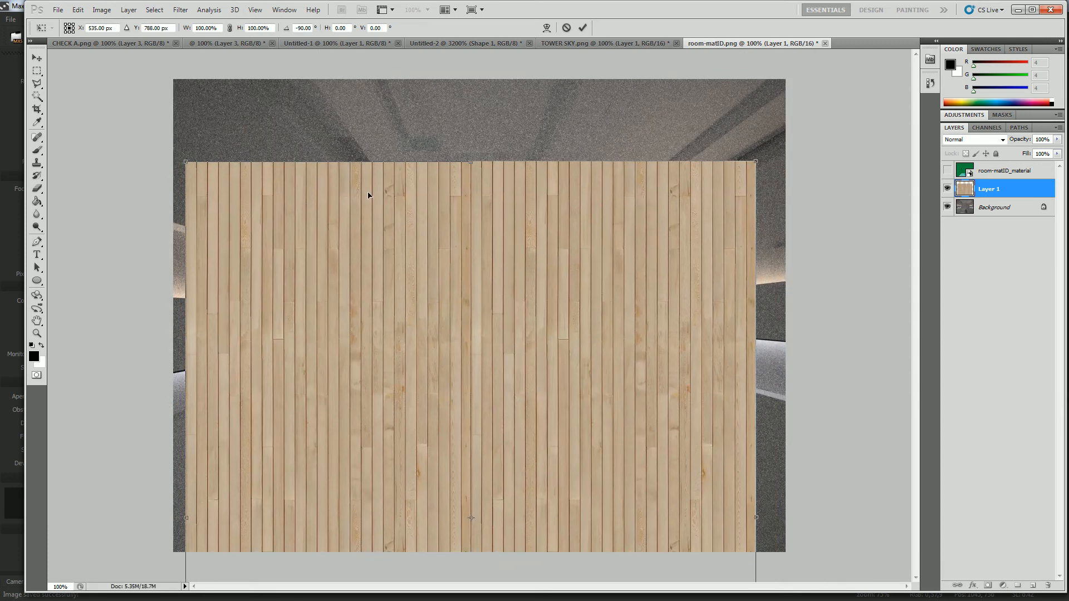
# Scale the wood texture to about 76.96%, shorten it along the planks to about 51.73%, and position it over the floor.
pyautogui.moveTo(186, 162); pyautogui.dragTo(399, 444)
pyautogui.moveTo(431, 484); pyautogui.dragTo(291, 160)
pyautogui.moveTo(618, 100); pyautogui.dragTo(770, 67)
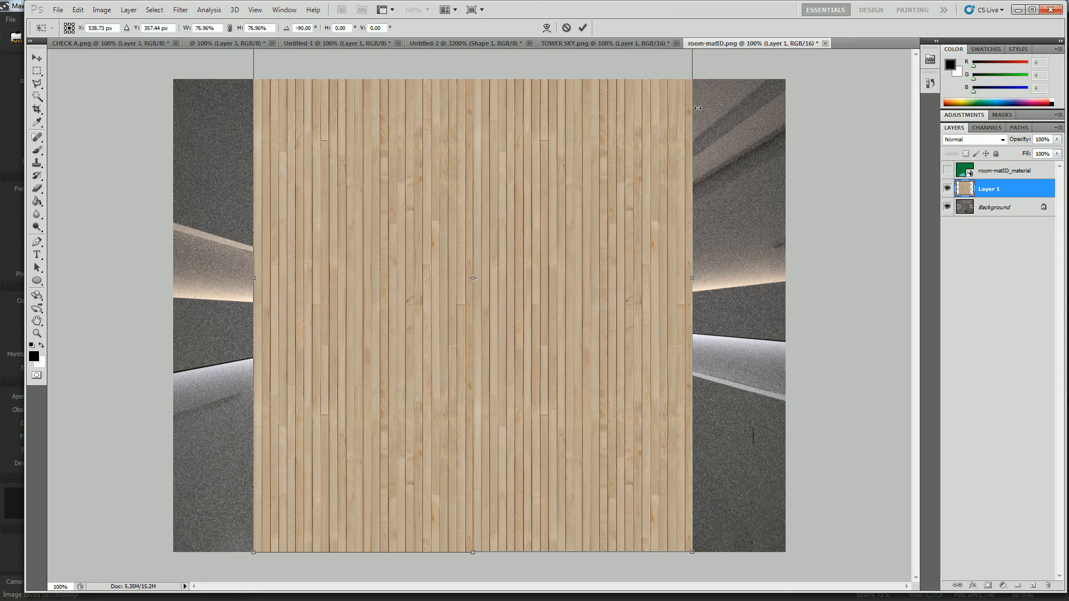
pyautogui.moveTo(661, 115); pyautogui.dragTo(661, 185)
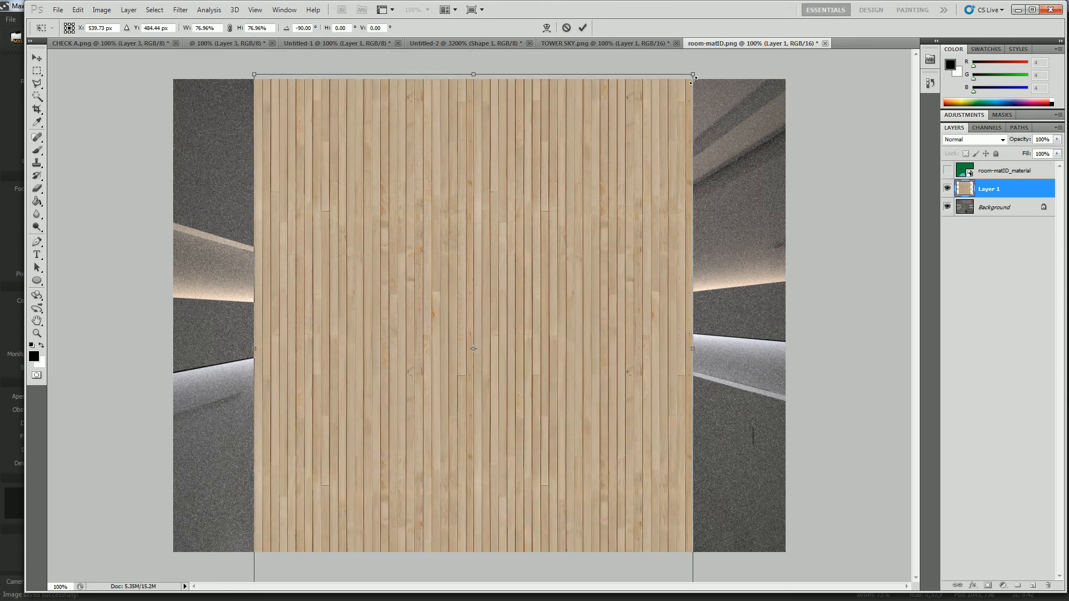
pyautogui.moveTo(472, 74); pyautogui.dragTo(470, 250)
pyautogui.moveTo(505, 336); pyautogui.dragTo(508, 268)
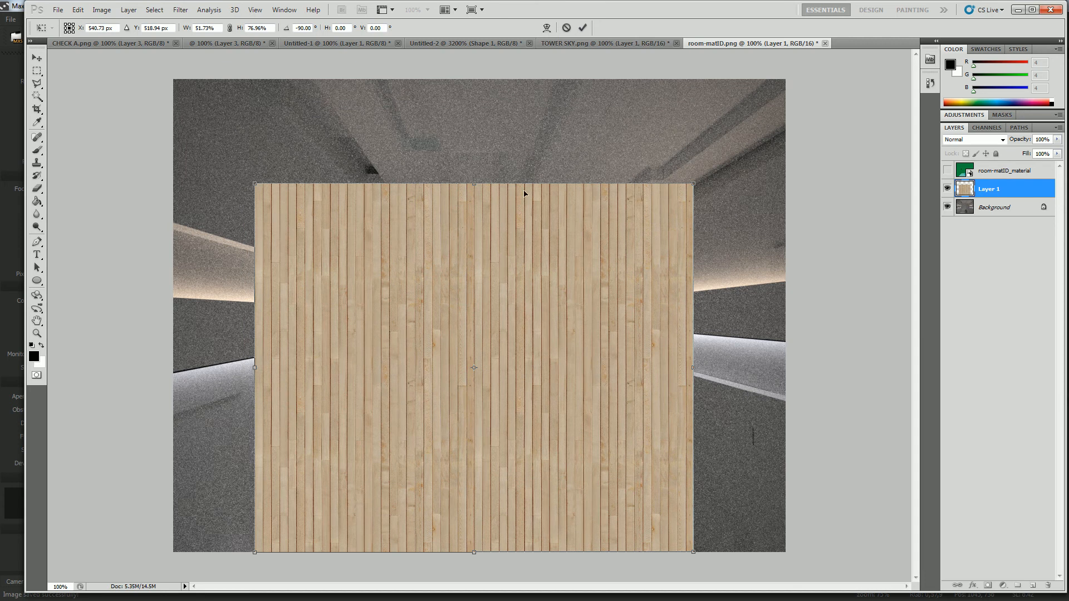
# Distort the wood texture's two upper corners inward to the back edge of the floor to match its perspective, and apply the transform.
pyautogui.moveTo(692, 186); pyautogui.dragTo(579, 476)
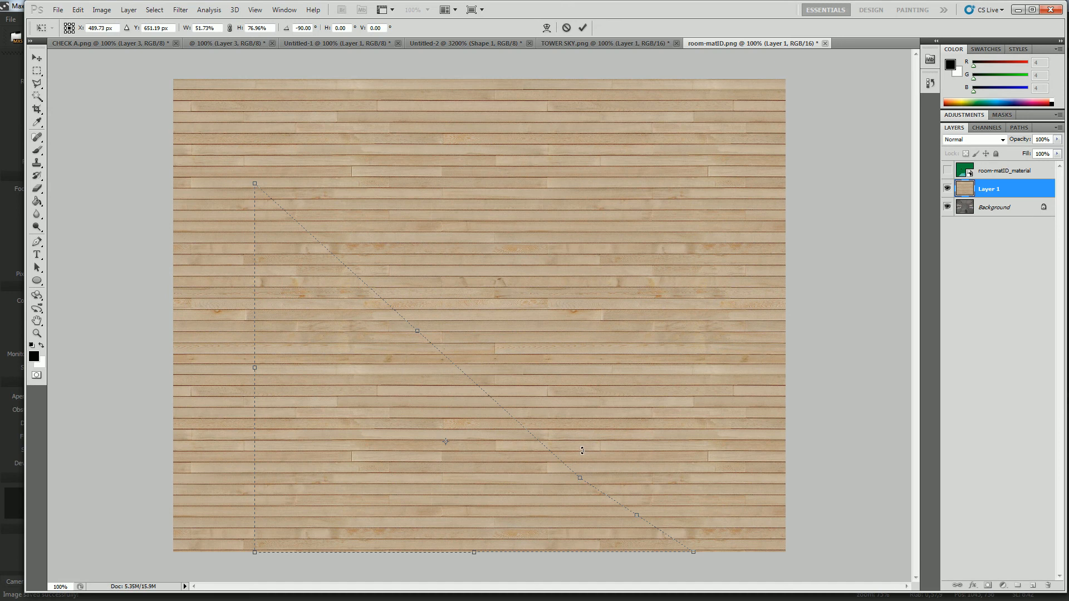
pyautogui.hotkey('ctrl', 'z')
pyautogui.moveTo(698, 183); pyautogui.dragTo(616, 404)
pyautogui.moveTo(254, 186); pyautogui.dragTo(359, 459)
pyautogui.moveTo(618, 408); pyautogui.dragTo(595, 459)
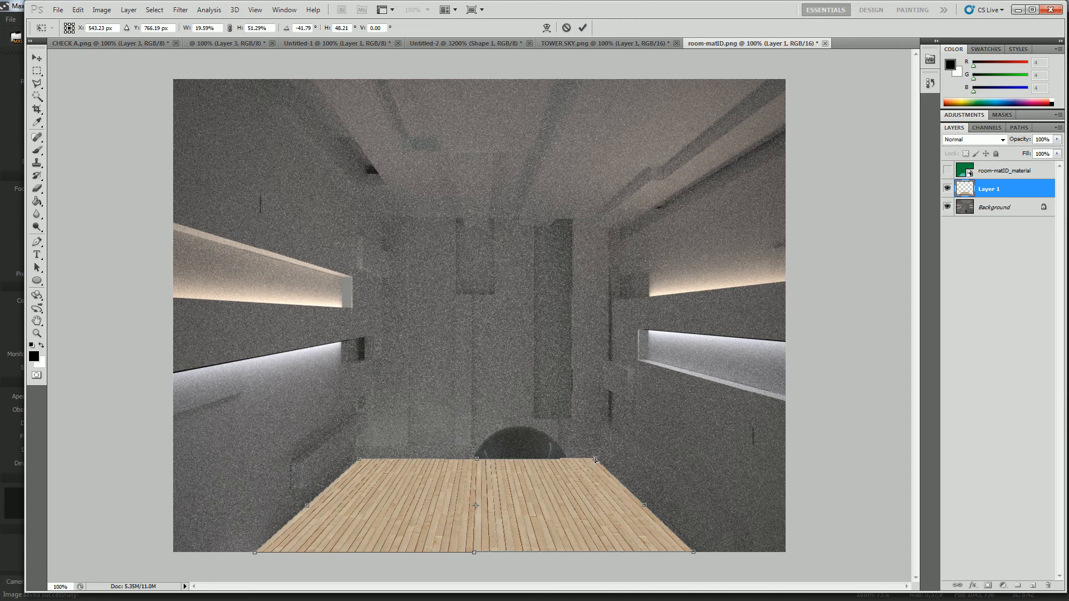
pyautogui.press('Return')
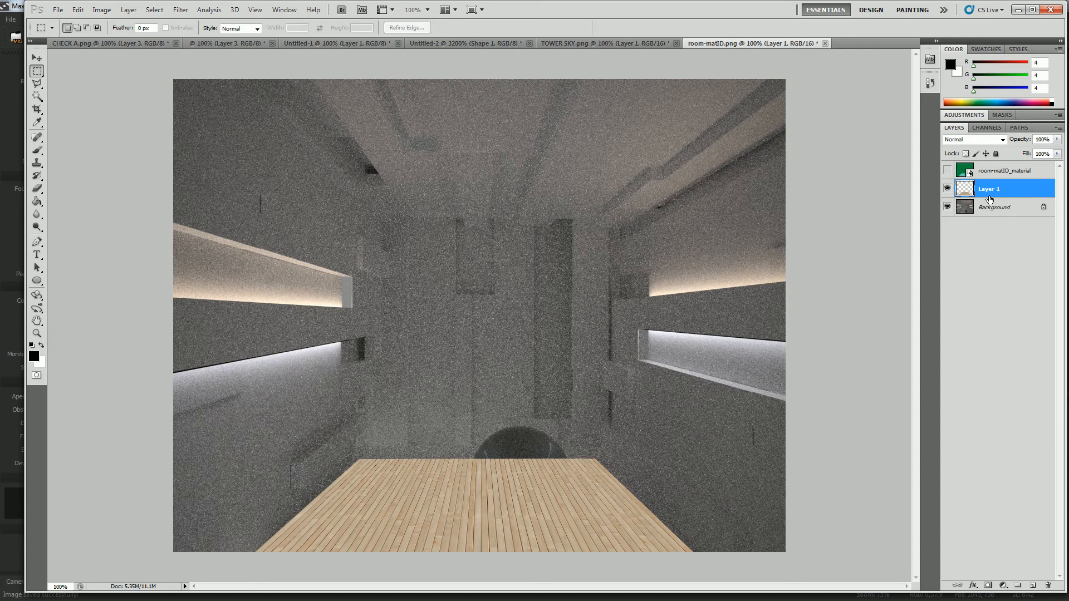
# Show the room-matID_material layer and select its light teal floor area with the Magic Wand tool, excluding the sphere.
pyautogui.click(964, 171)
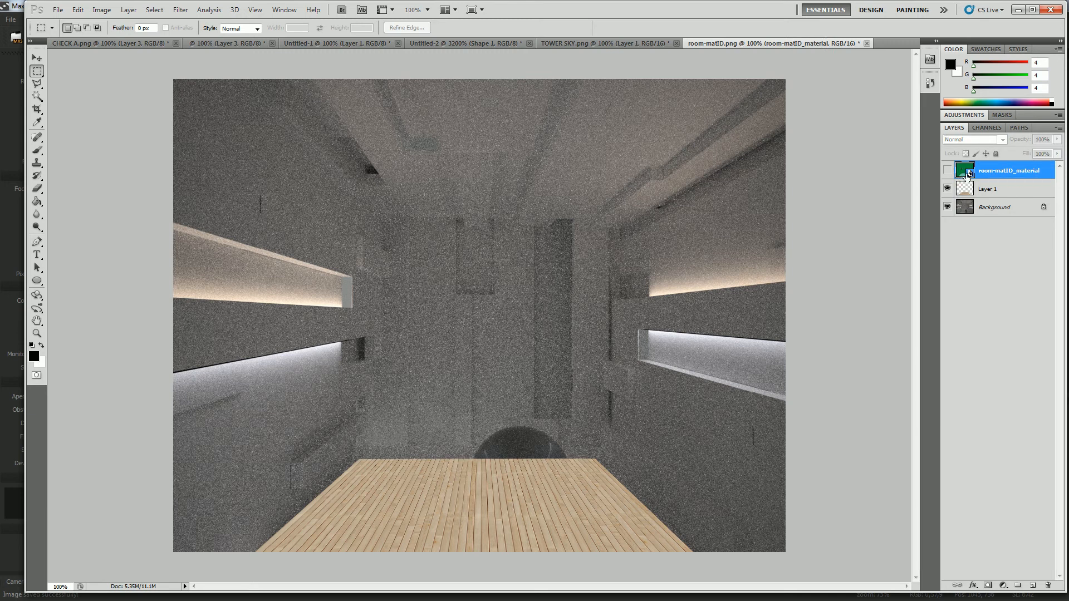
pyautogui.click(949, 170)
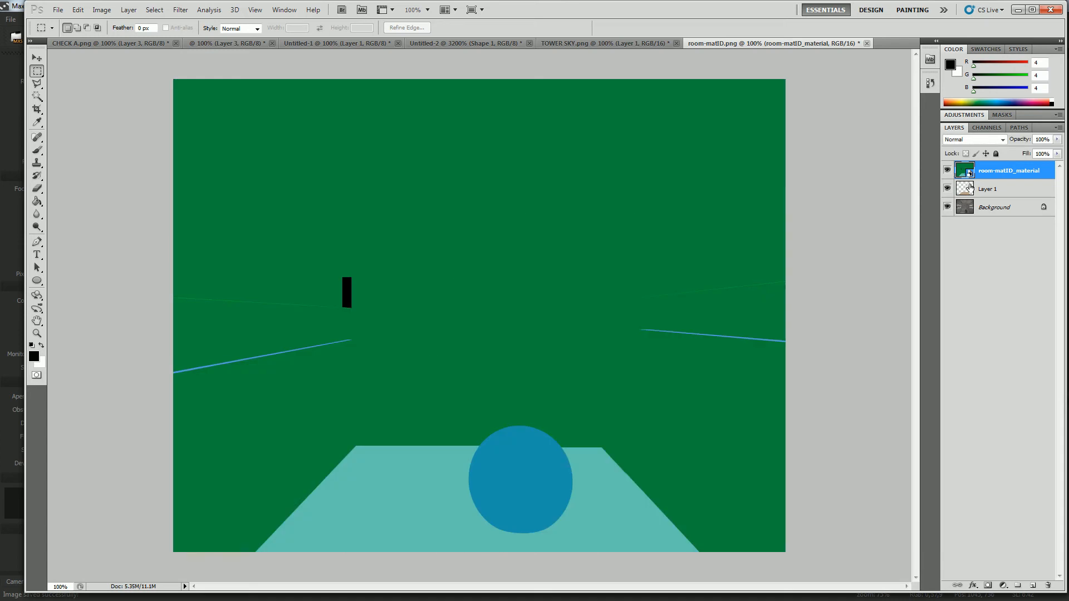
pyautogui.click(38, 98)
pyautogui.click(405, 506)
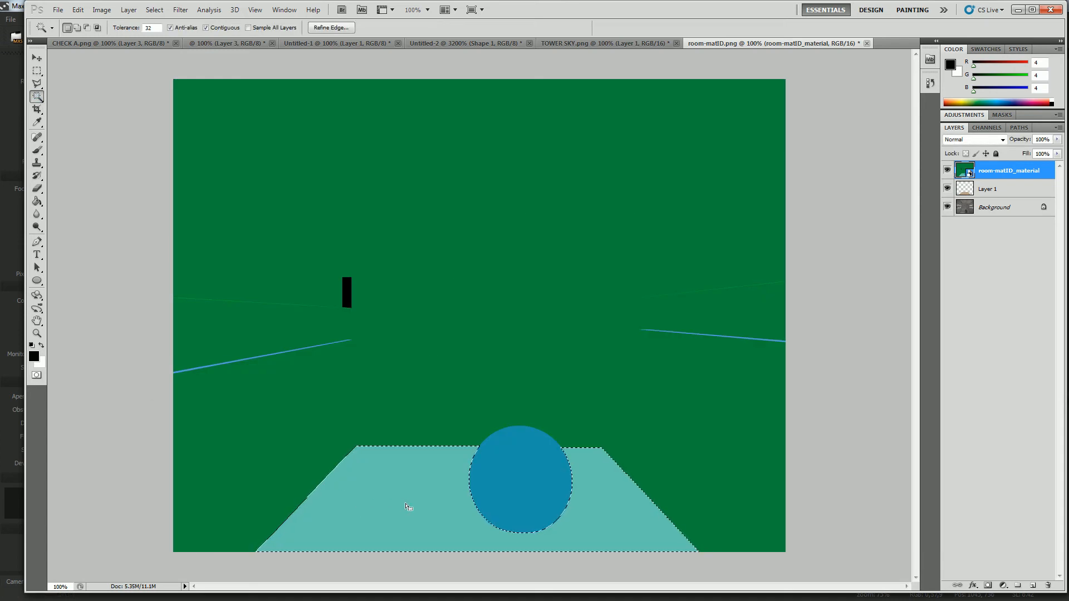
pyautogui.hotkey('ctrl', 'd')
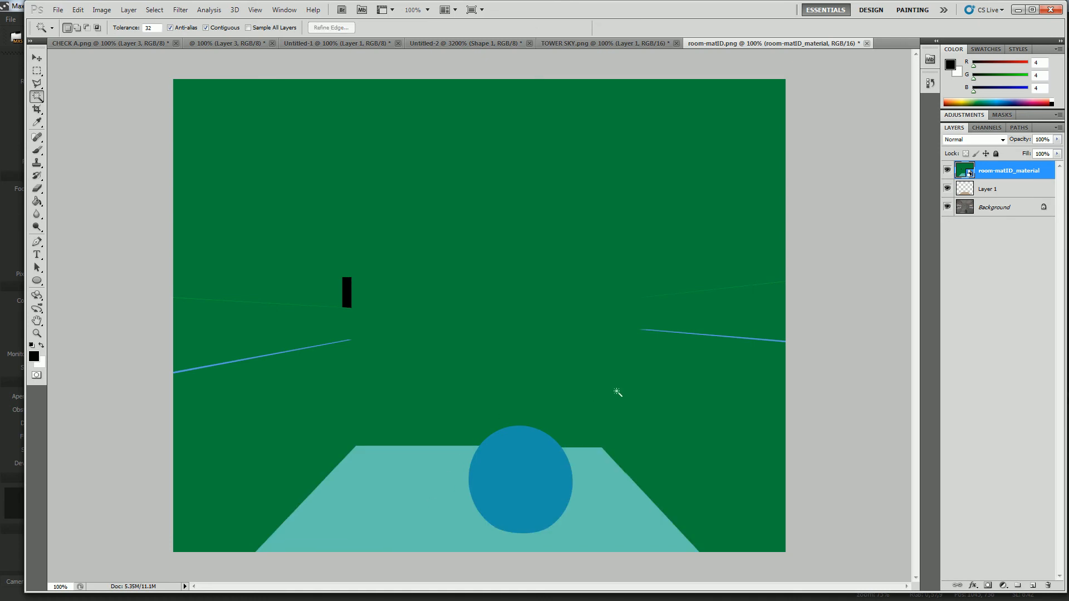
pyautogui.click(428, 452)
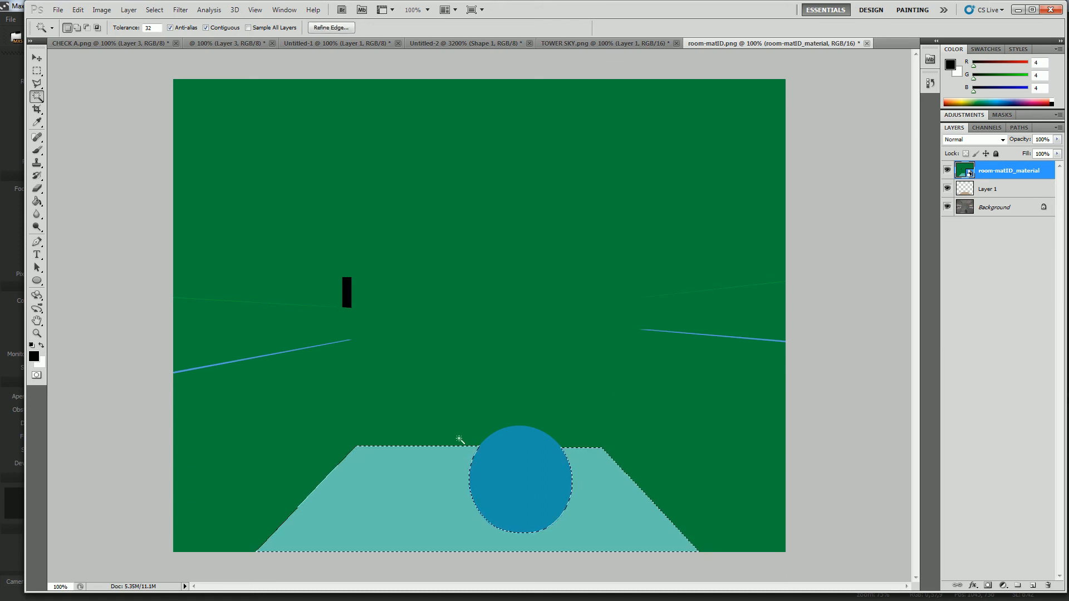
# Add a layer mask to the wood texture layer from the floor selection and hide the room-matID_material layer.
pyautogui.click(992, 191)
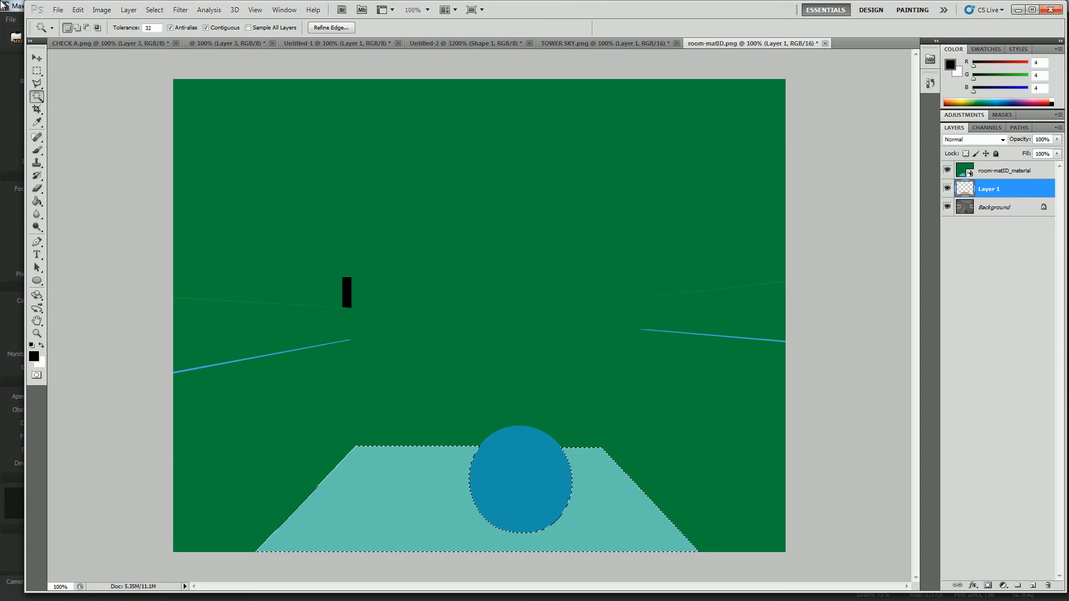
pyautogui.click(988, 585)
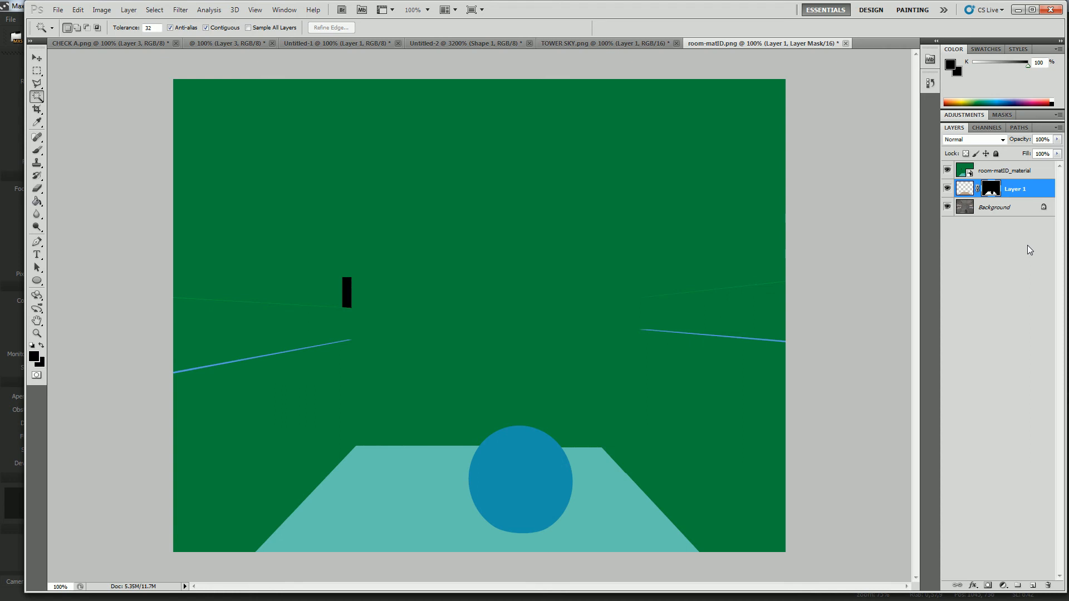
pyautogui.click(947, 169)
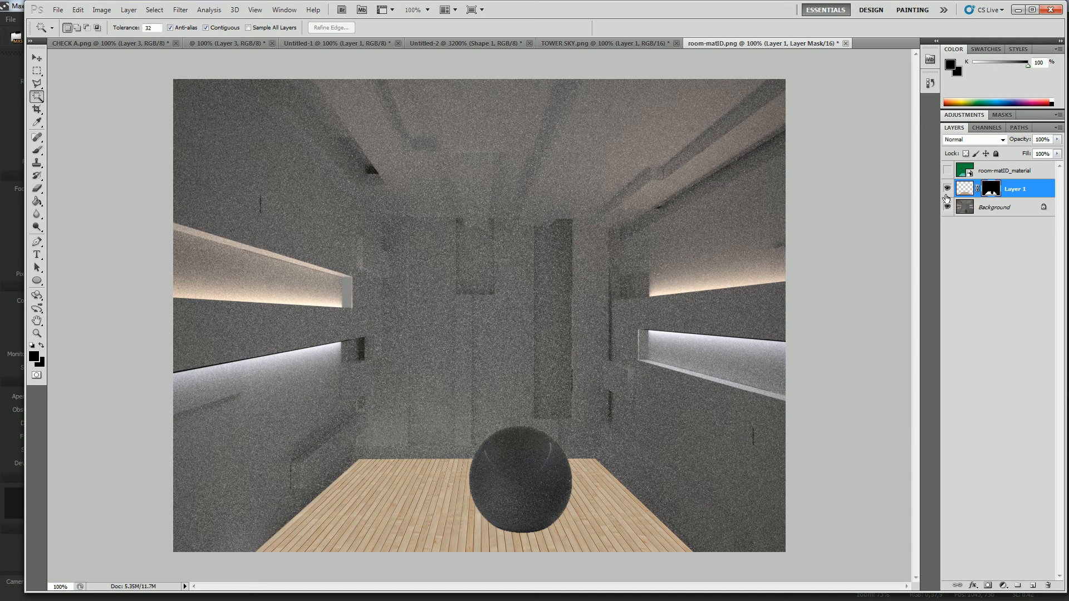
# Try to distort the wood texture's upper-left corner inward while its layer mask is linked, and undo the distortion.
pyautogui.click(966, 194)
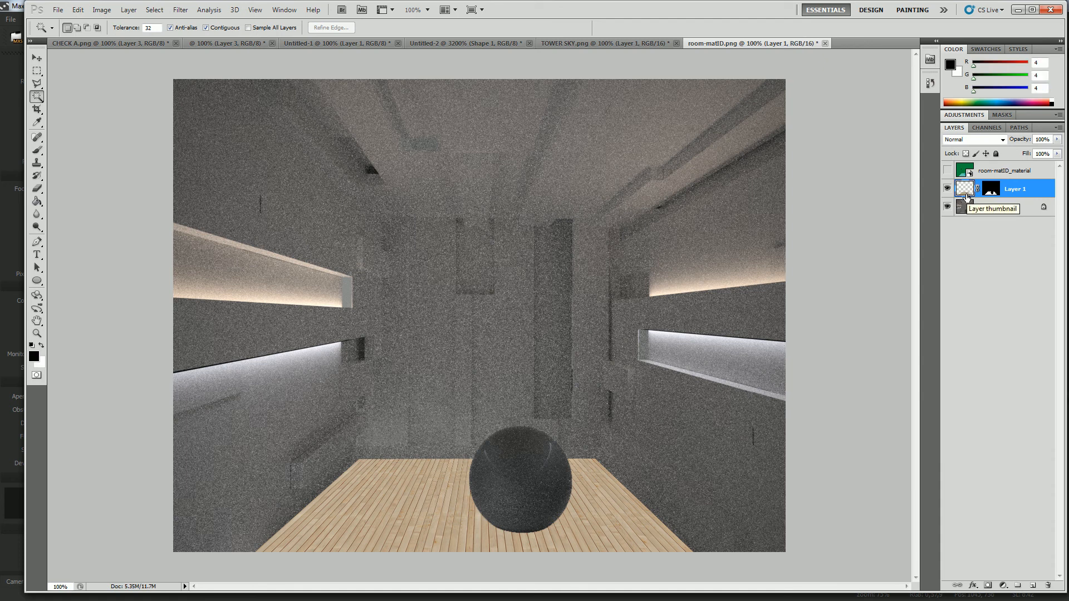
pyautogui.click(36, 71)
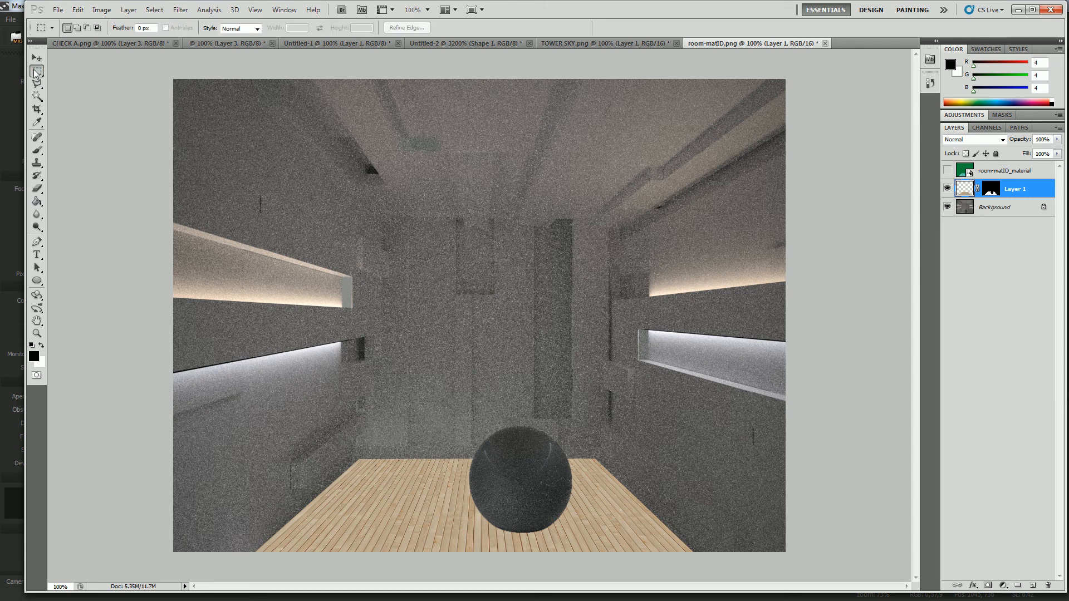
pyautogui.rightClick(386, 455)
pyautogui.click(412, 407)
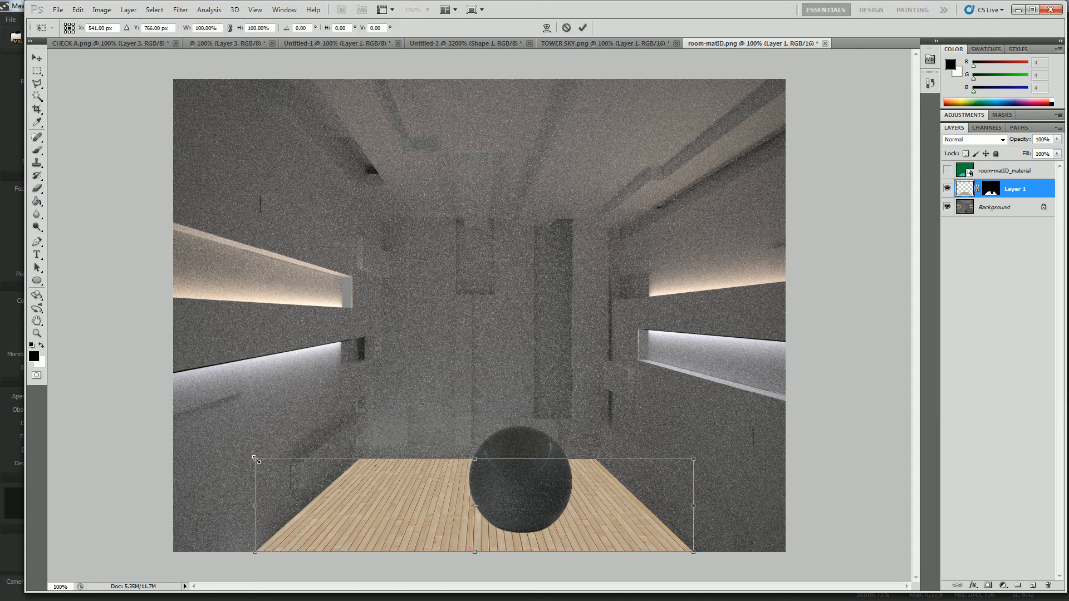
pyautogui.moveTo(256, 461); pyautogui.dragTo(266, 474)
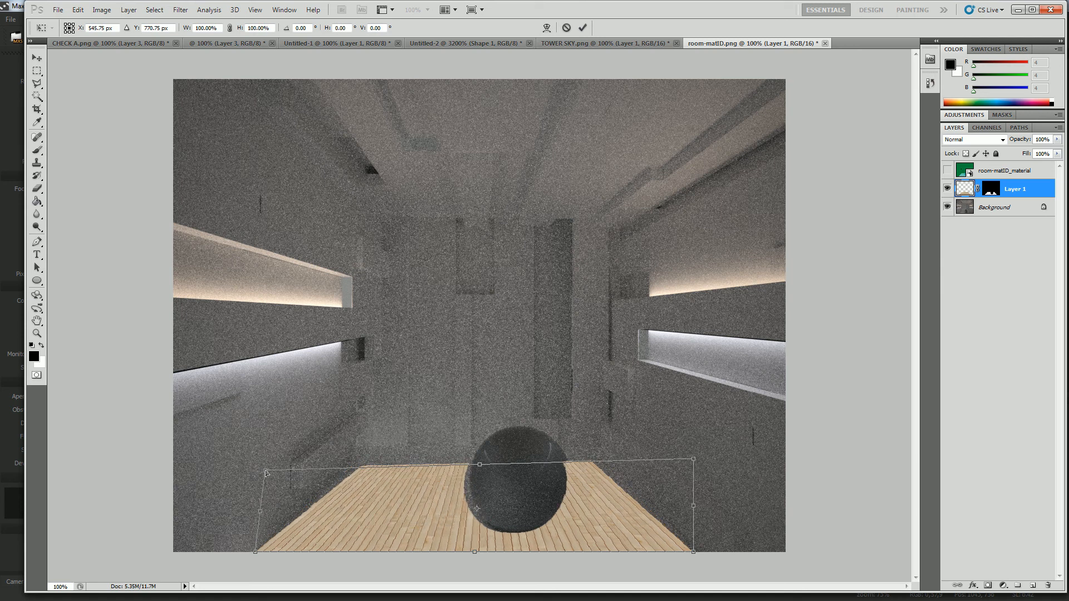
pyautogui.hotkey('ctrl', 'z')
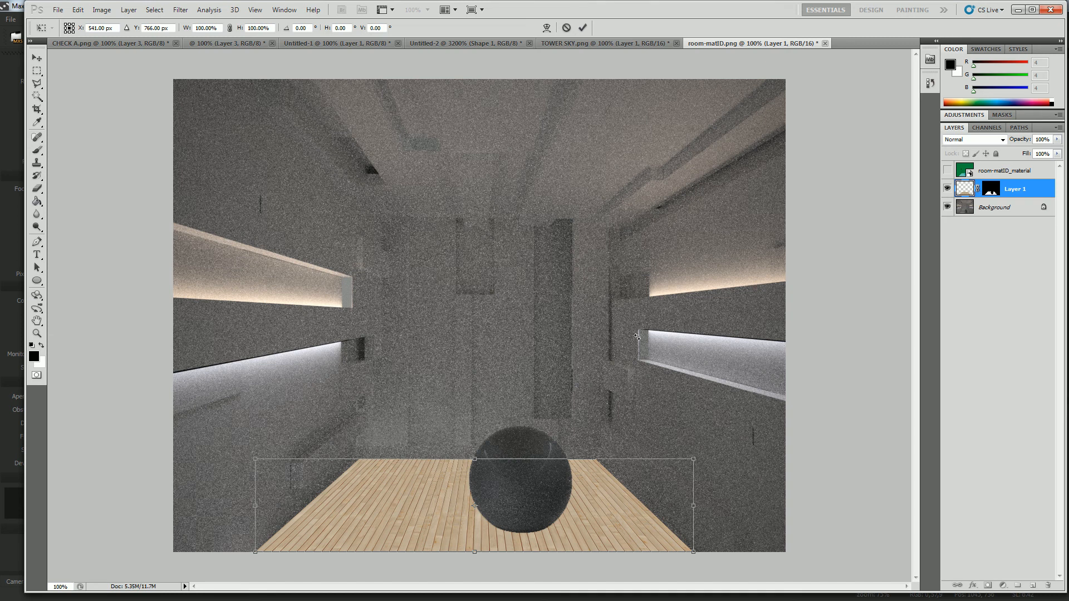
pyautogui.press('Return')
# Unlink the layer mask from the wood texture and skew the texture's upper-left corner slightly inward with Free Transform.
pyautogui.click(977, 189)
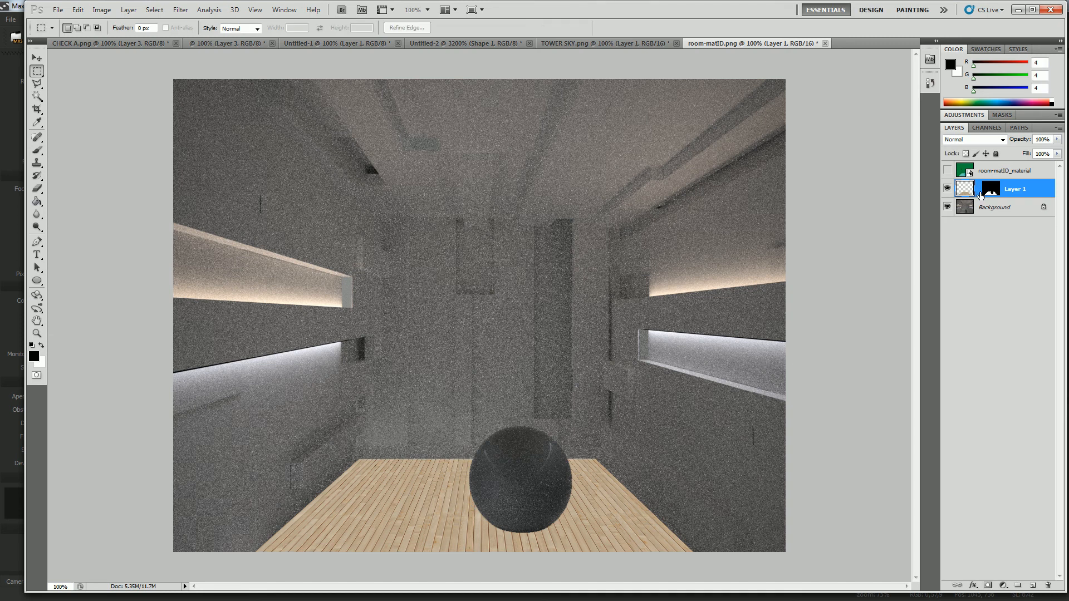
pyautogui.rightClick(385, 475)
pyautogui.click(412, 438)
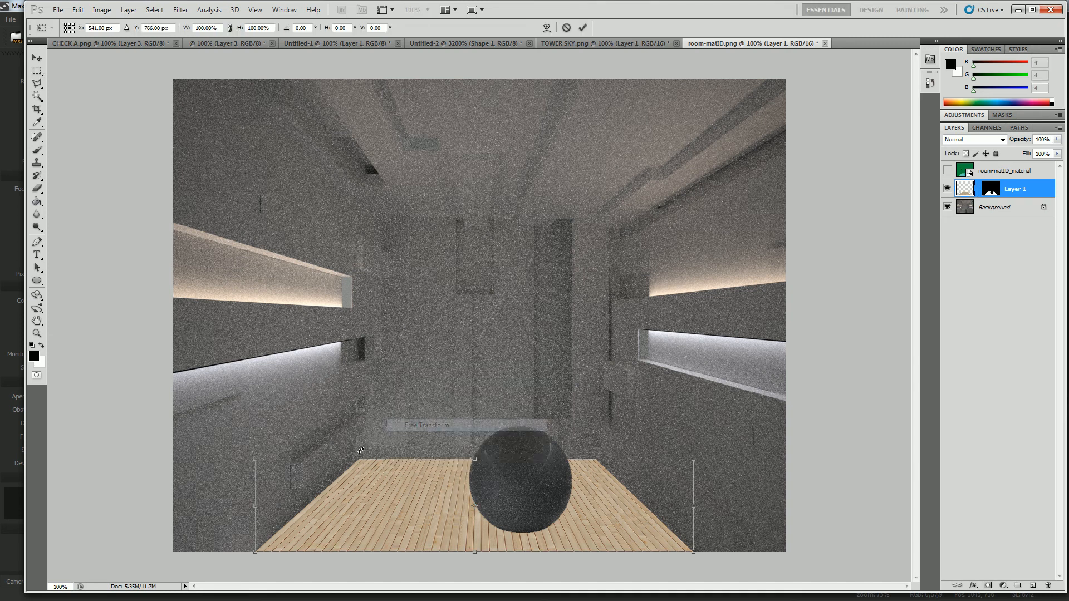
pyautogui.moveTo(257, 461); pyautogui.dragTo(267, 462)
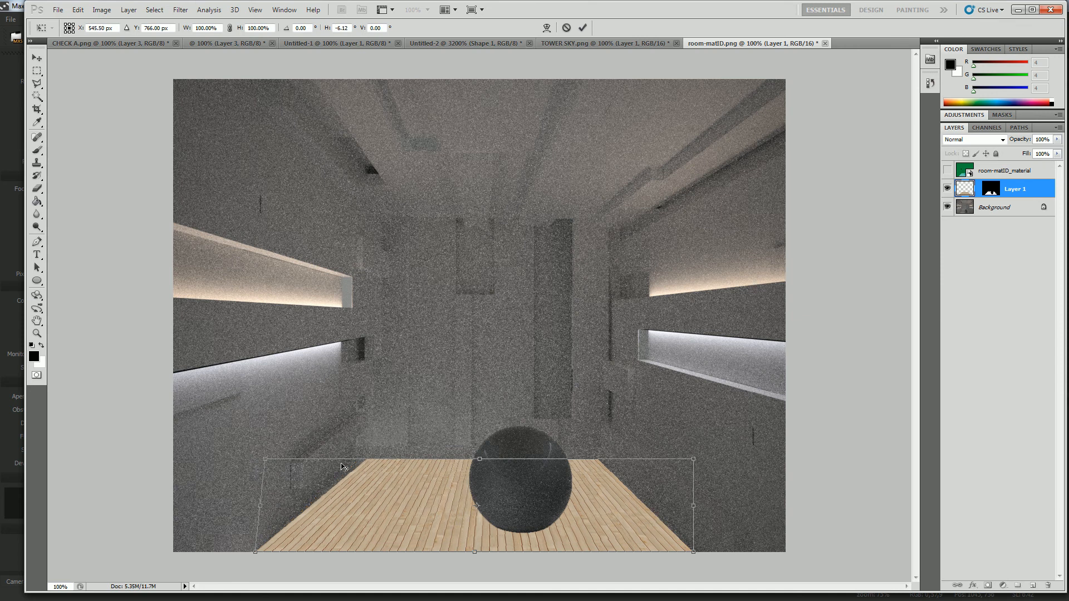
pyautogui.press('Return')
pyautogui.press('m')
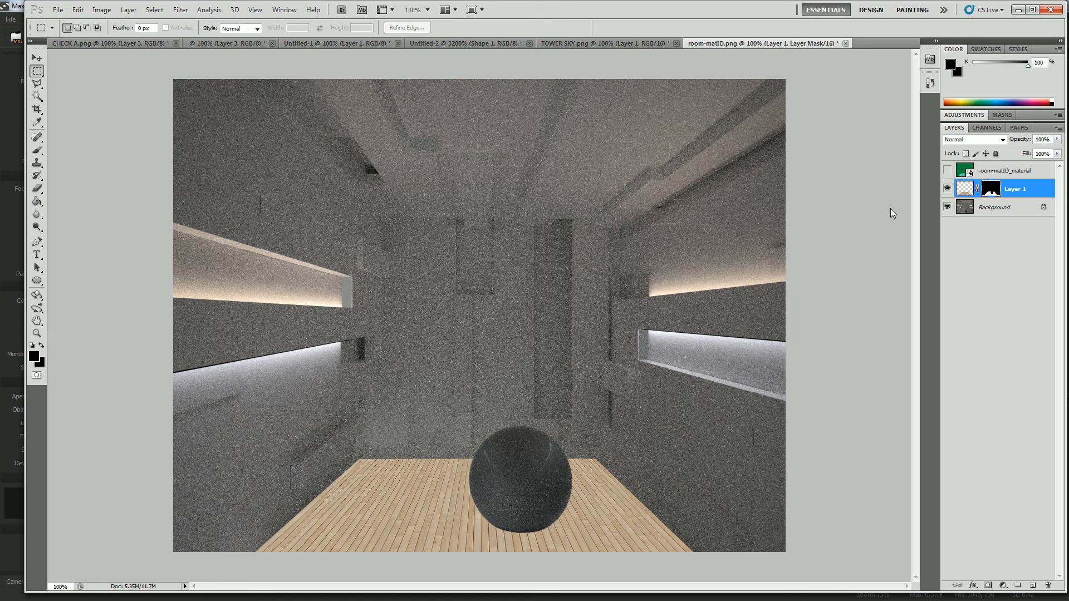
# Reduce the opacity of the wood texture layer to 65% so it blends with the rendered floor.
pyautogui.click(969, 194)
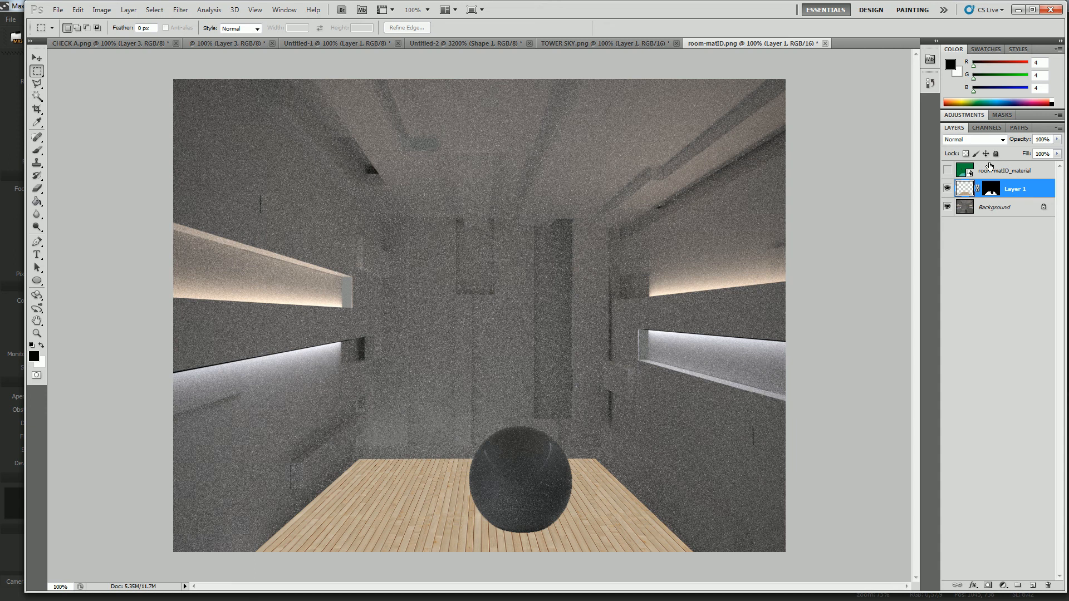
pyautogui.click(1057, 141)
pyautogui.moveTo(1054, 151); pyautogui.dragTo(1034, 152)
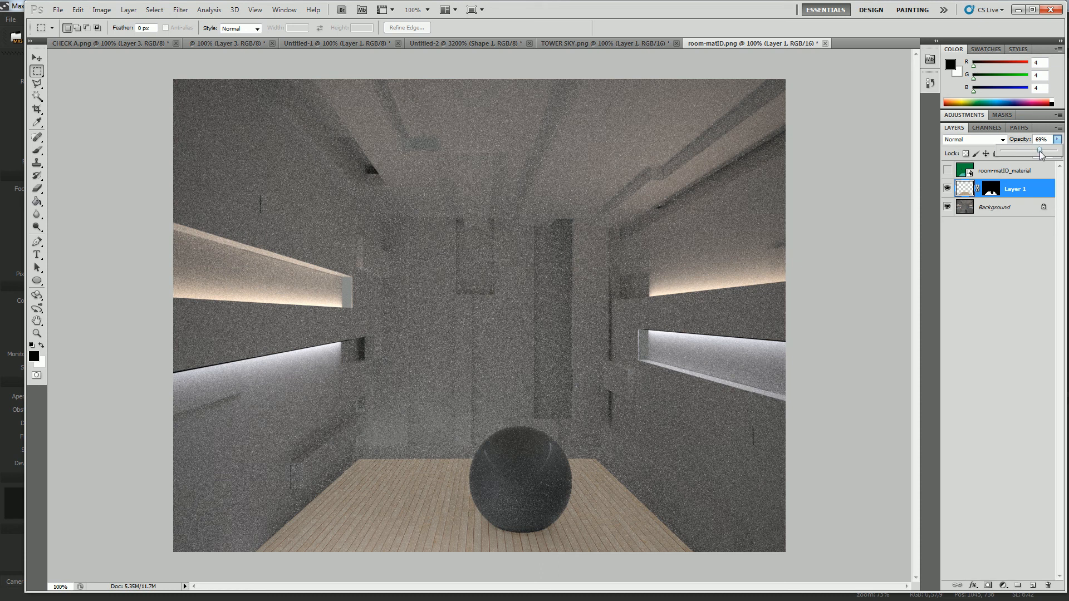
pyautogui.moveTo(1041, 155); pyautogui.dragTo(1043, 156)
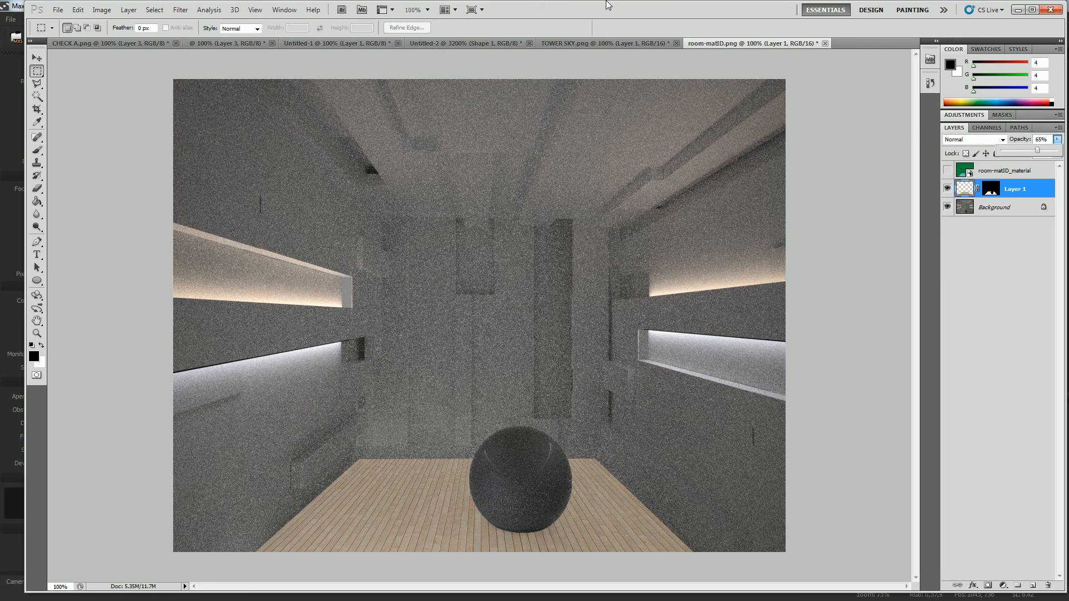
# Apply a Brightness/Contrast adjustment to the wood texture with brightness at about 60 and contrast at 0.
pyautogui.click(114, 10)
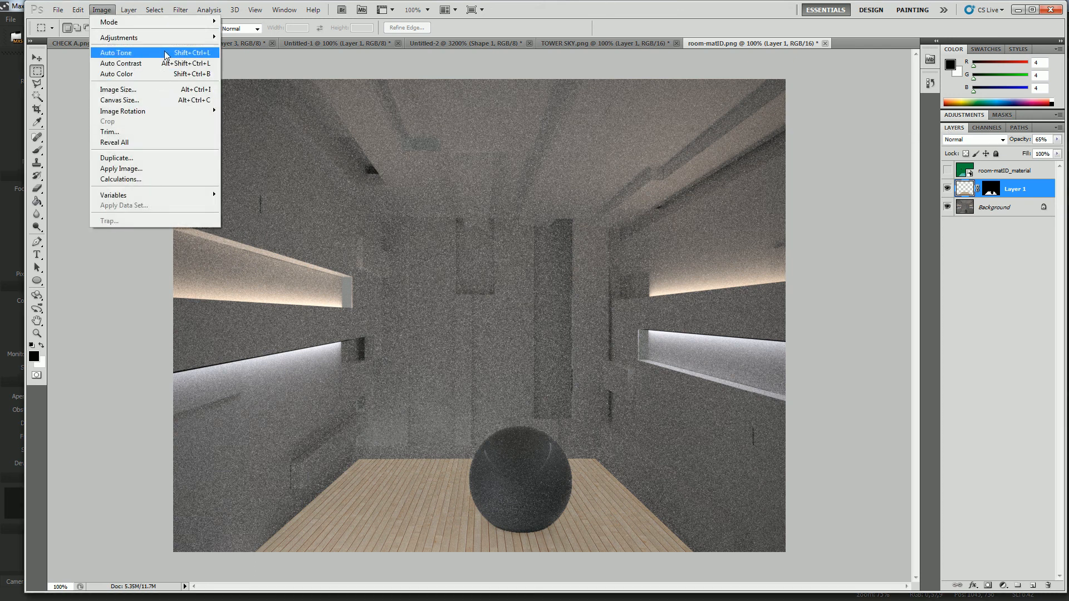
pyautogui.moveTo(191, 39)
pyautogui.click(277, 38)
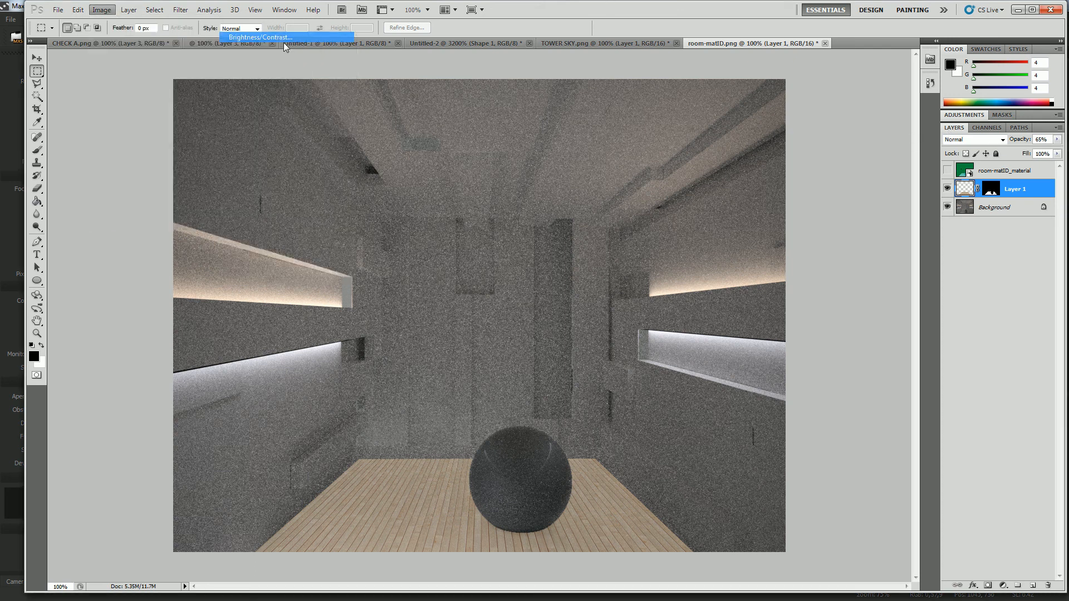
pyautogui.moveTo(522, 202); pyautogui.dragTo(529, 202)
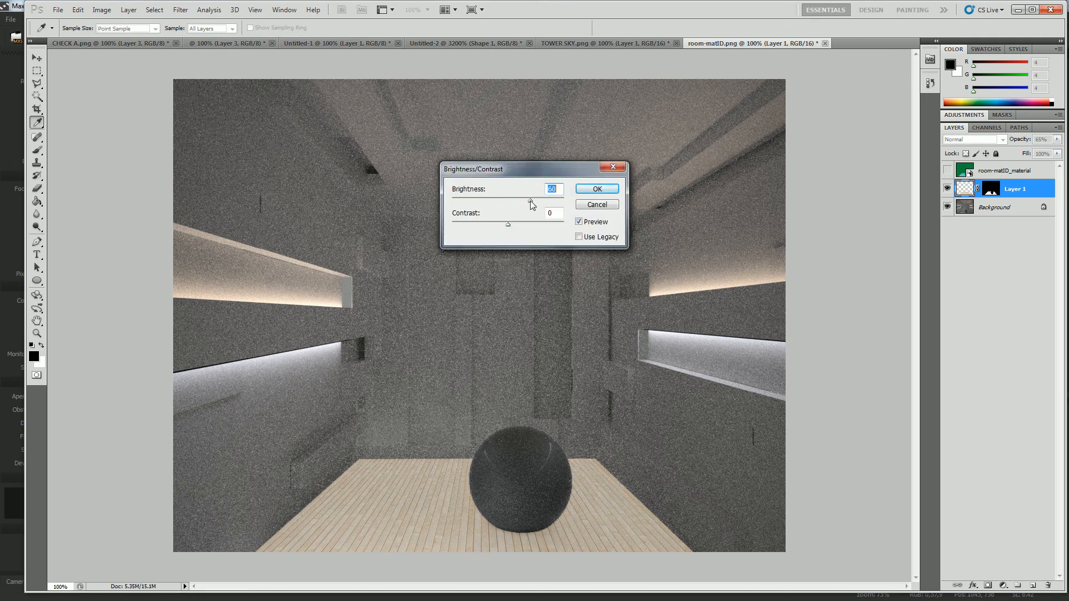
pyautogui.click(604, 189)
pyautogui.press('m')
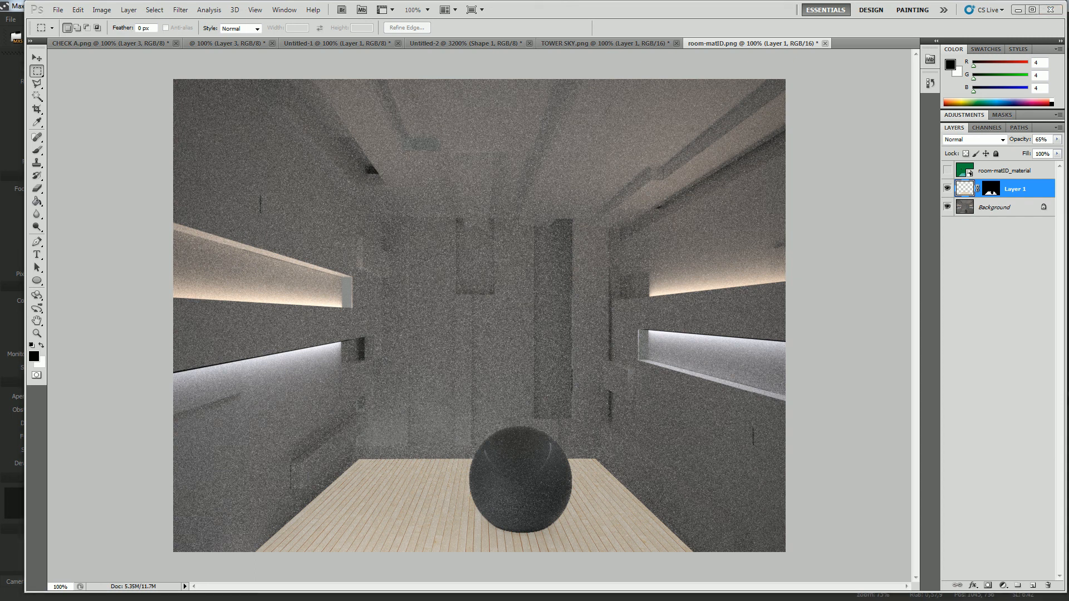
# Switch to Maxwell Render and compare the rendered image with its Material ID channel.
pyautogui.hotkey('alt', 'Tab')
pyautogui.click(150, 374)
pyautogui.click(151, 384)
pyautogui.click(150, 374)
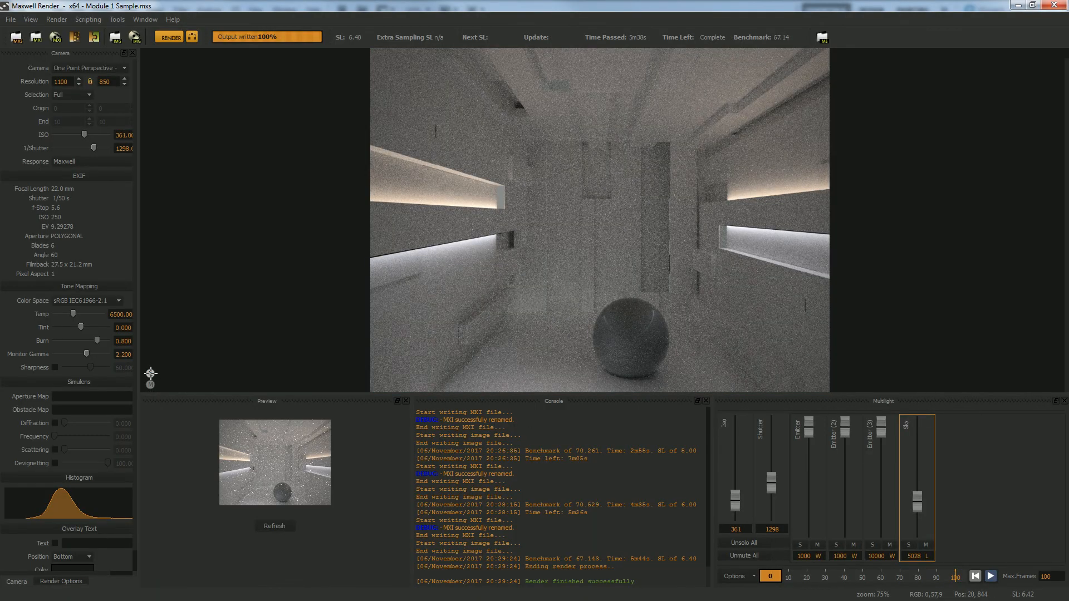
pyautogui.click(150, 385)
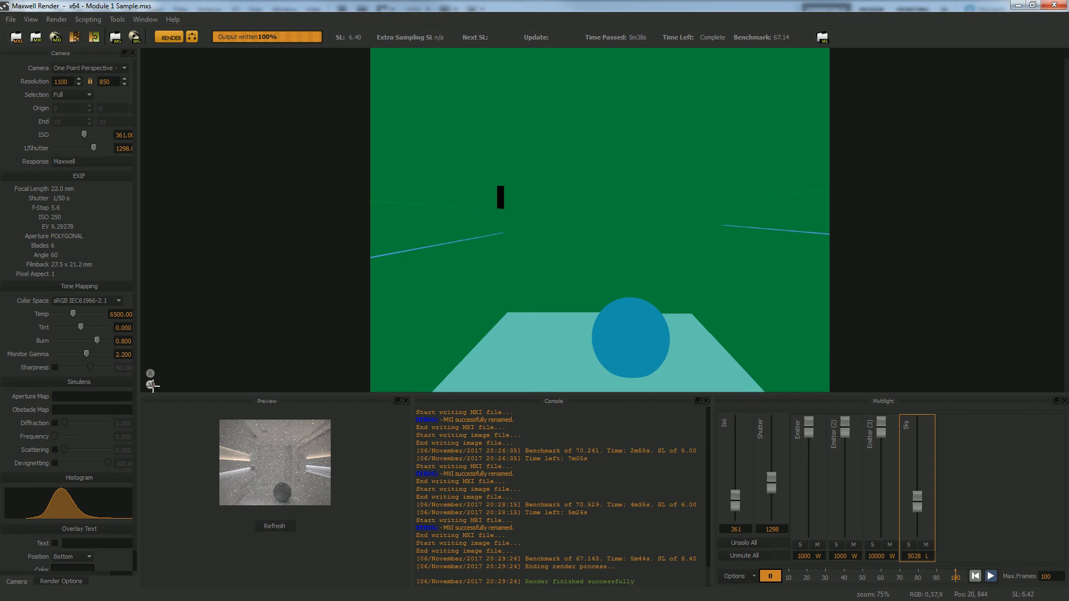